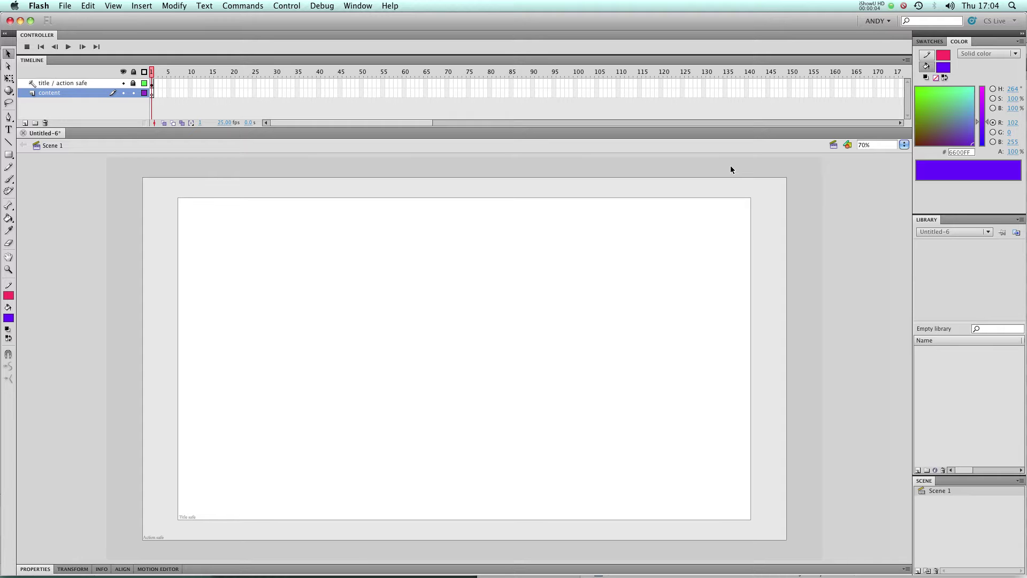
# Paint and undo a purple test brush stroke, then show the brush settings in Properties
pyautogui.click(8, 178)
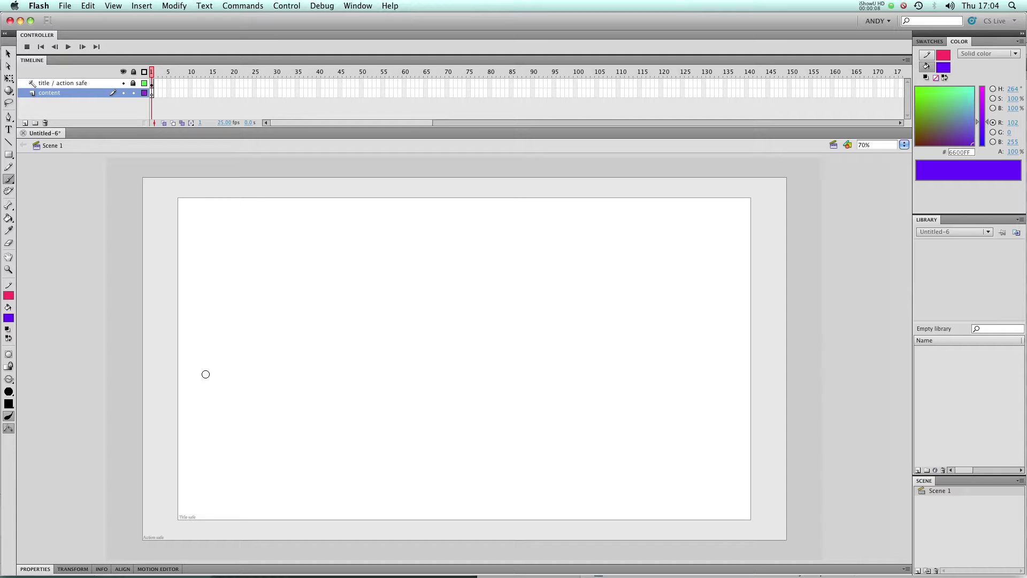
pyautogui.moveTo(212, 372)
pyautogui.mouseDown()
pyautogui.moveTo(447, 413)
pyautogui.moveTo(662, 353)
pyautogui.mouseUp()
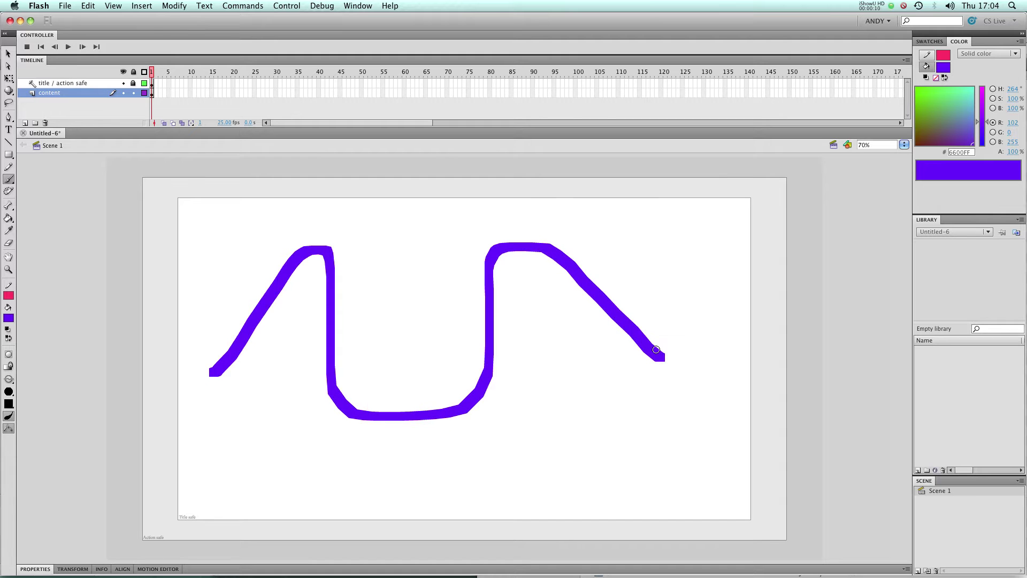
pyautogui.hotkey('ctrl', 'z')
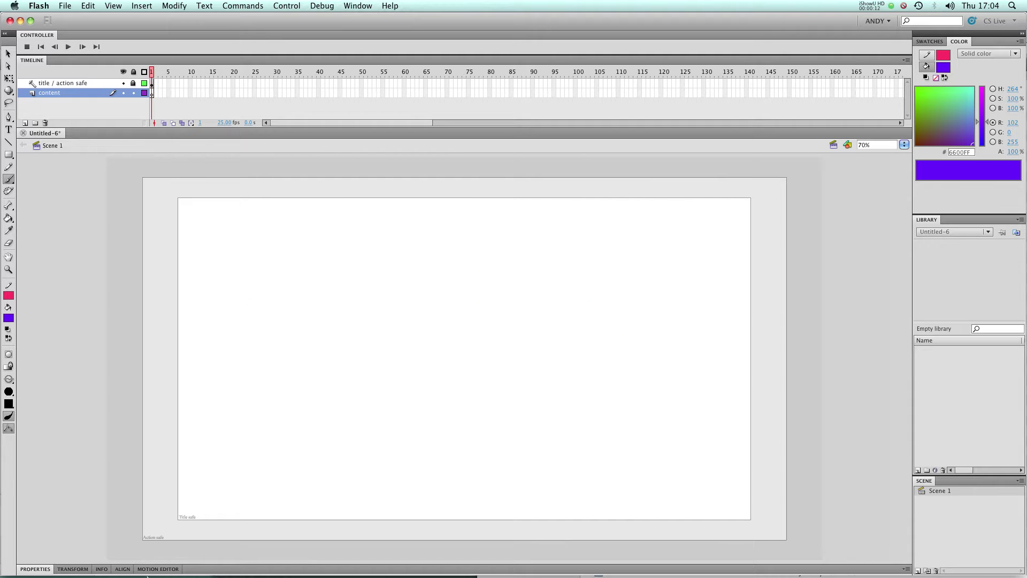
pyautogui.click(27, 571)
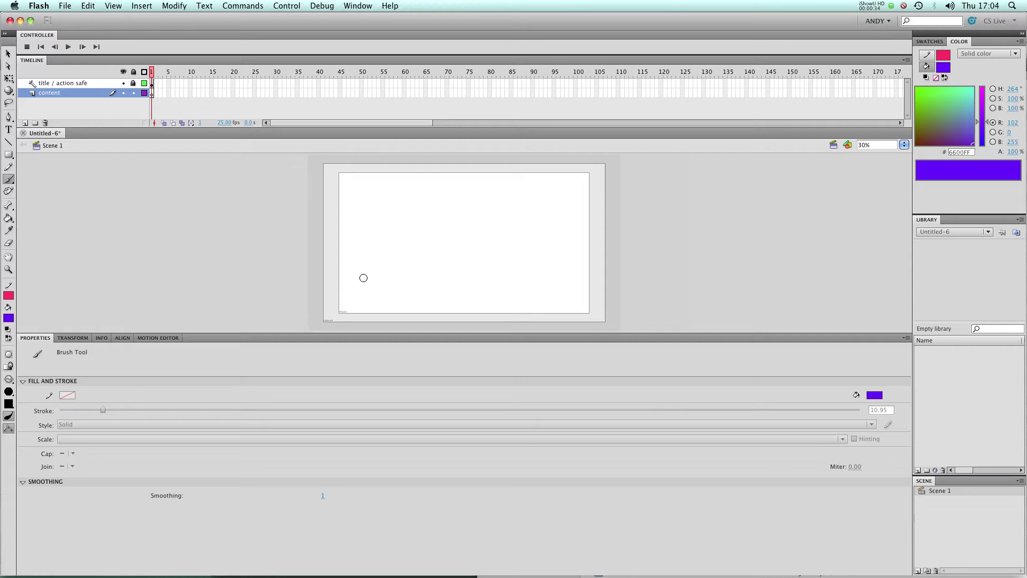
# Set brush smoothing to 25, paint a purple test stroke, then delete it
pyautogui.click(323, 496)
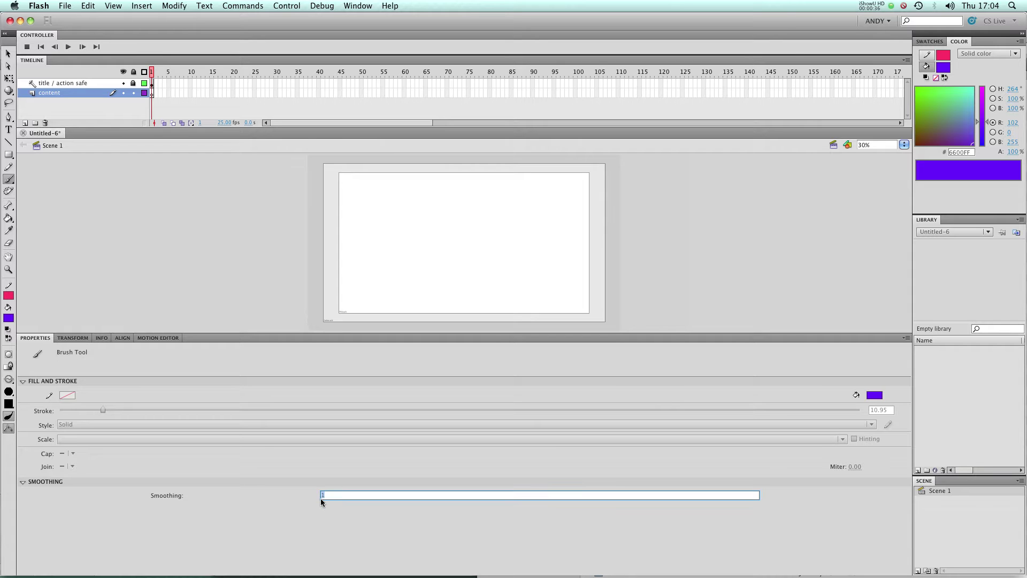
pyautogui.write('25')
pyautogui.press('Return')
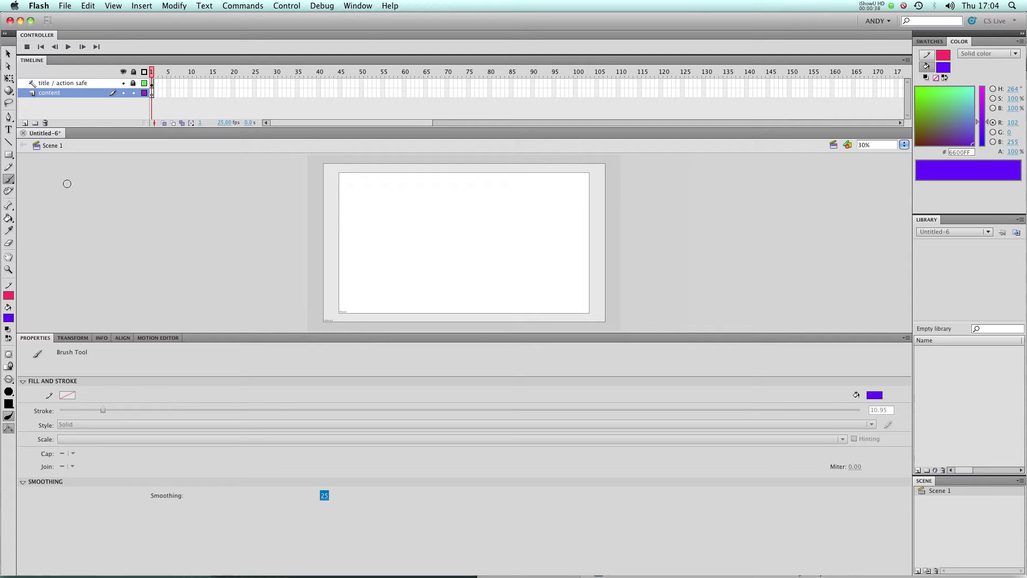
pyautogui.moveTo(366, 216)
pyautogui.mouseDown()
pyautogui.moveTo(374, 270)
pyautogui.moveTo(448, 260)
pyautogui.moveTo(454, 196)
pyautogui.moveTo(540, 259)
pyautogui.mouseUp()
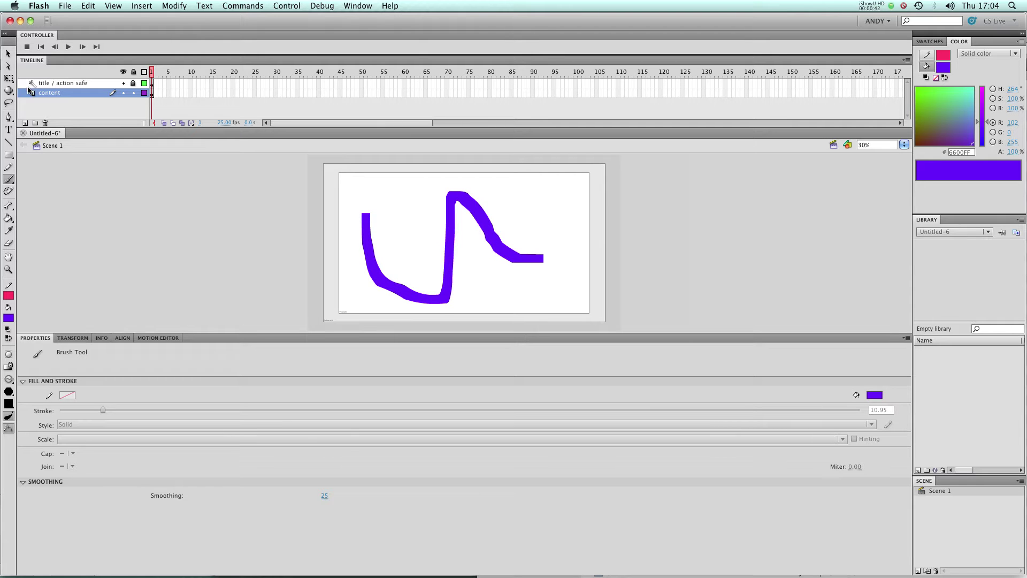
pyautogui.click(8, 54)
pyautogui.click(377, 290)
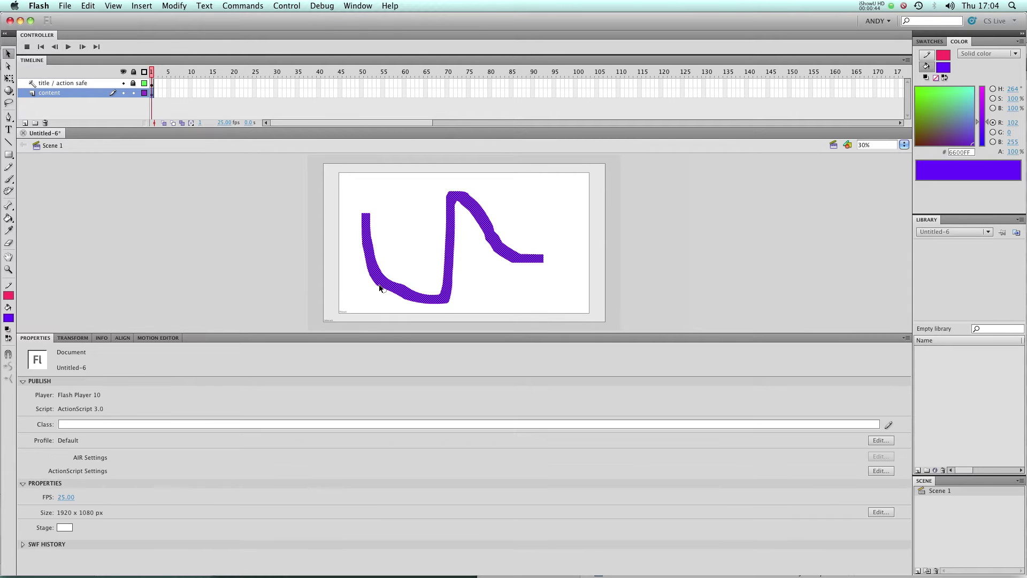
pyautogui.press('Delete')
# Raise brush smoothing to 100 and paint a wavy purple stroke
pyautogui.click(9, 178)
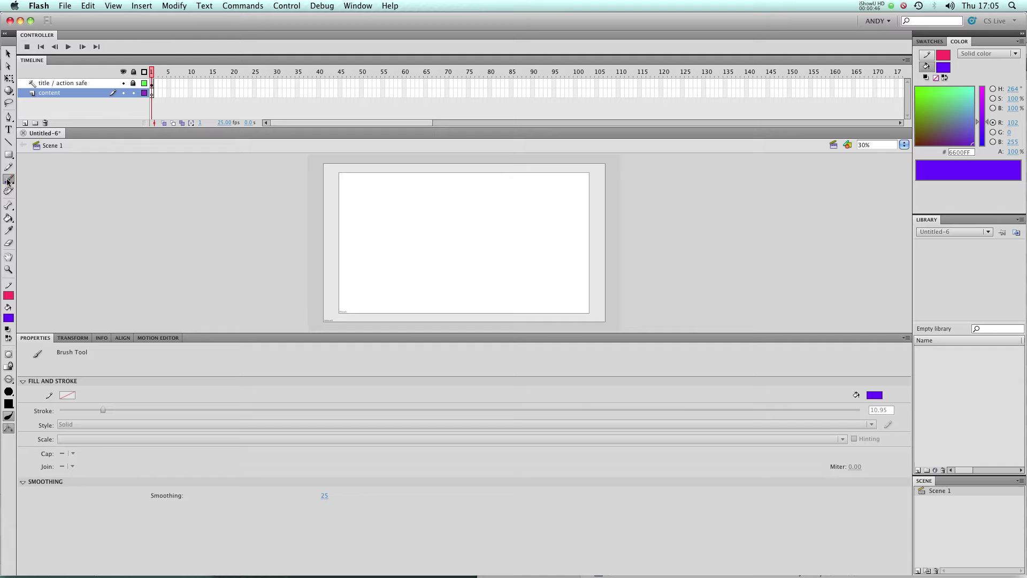
pyautogui.click(331, 496)
pyautogui.moveTo(331, 496); pyautogui.dragTo(661, 492)
pyautogui.moveTo(364, 221)
pyautogui.mouseDown()
pyautogui.moveTo(468, 268)
pyautogui.moveTo(556, 250)
pyautogui.mouseUp()
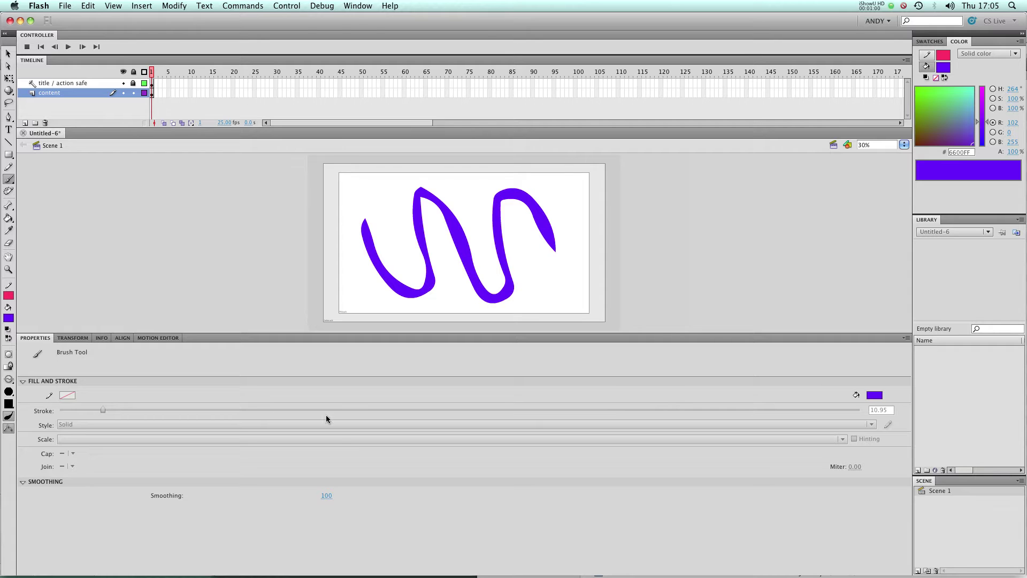
# Lower smoothing to 0 and replace the wavy stroke with a new, rougher one
pyautogui.moveTo(328, 494); pyautogui.dragTo(220, 498)
pyautogui.press('super+a')
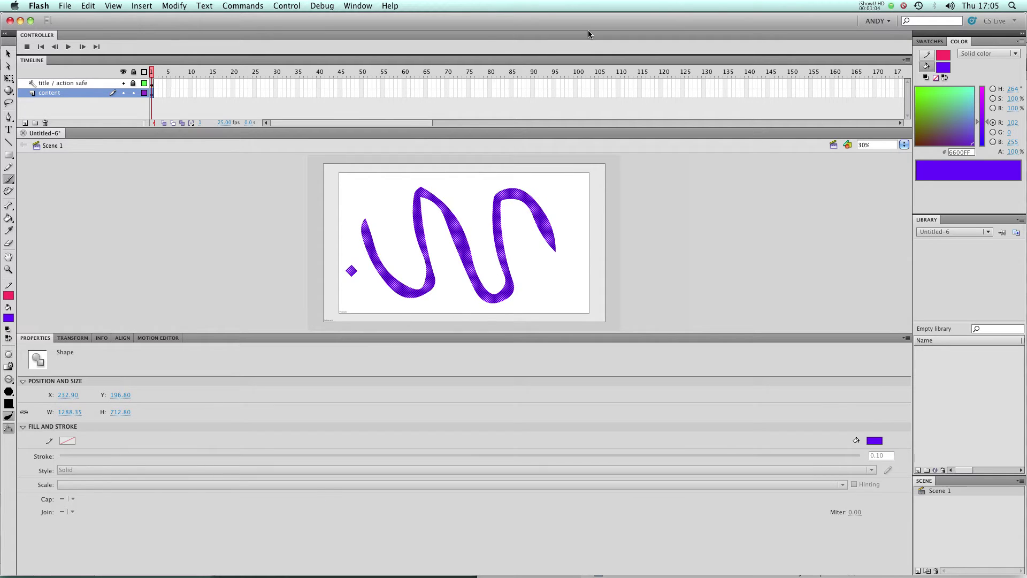
pyautogui.press('BackSpace')
pyautogui.moveTo(361, 209)
pyautogui.mouseDown()
pyautogui.moveTo(412, 291)
pyautogui.moveTo(455, 177)
pyautogui.moveTo(559, 289)
pyautogui.mouseUp()
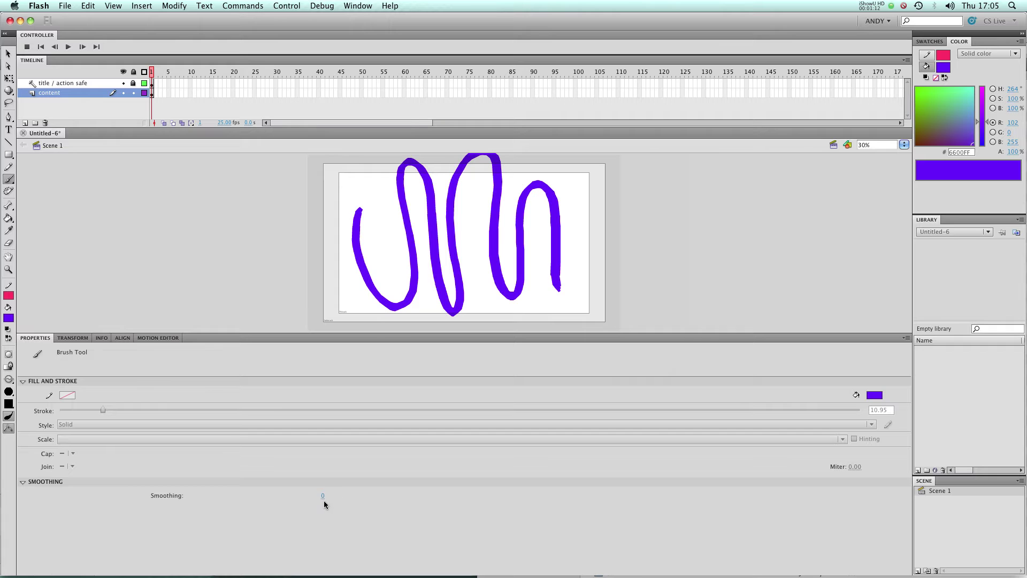
# Zoom in on the jagged lower curves of the unsmoothed stroke
pyautogui.click(323, 500)
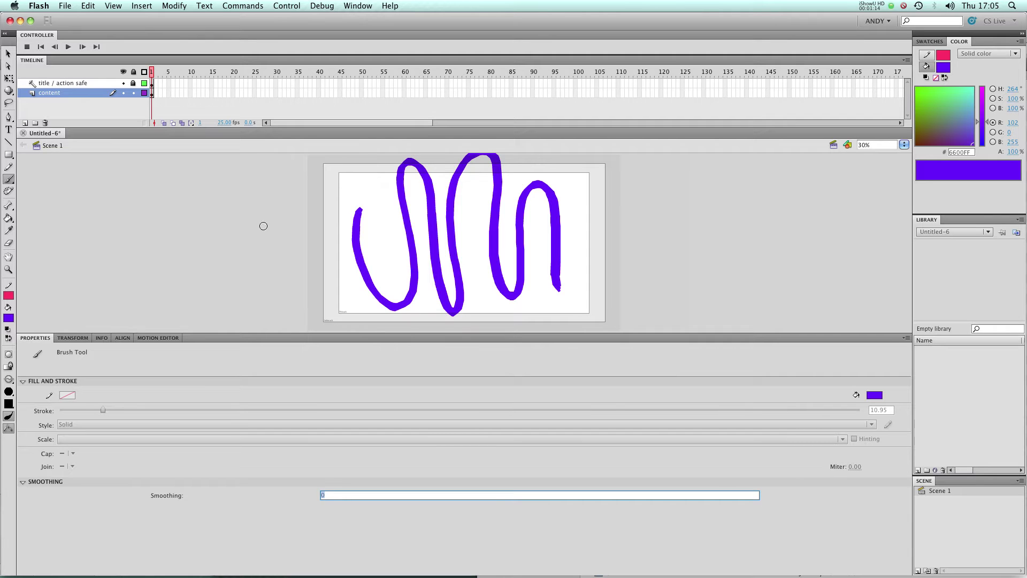
pyautogui.click(8, 269)
pyautogui.moveTo(537, 253); pyautogui.dragTo(591, 311)
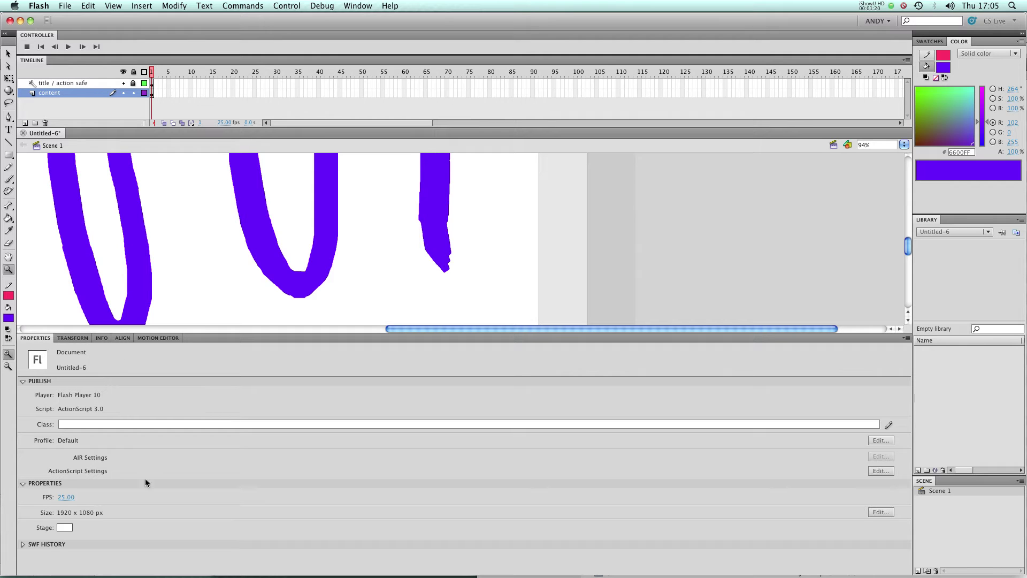
# Set brush smoothing back to 25
pyautogui.click(8, 178)
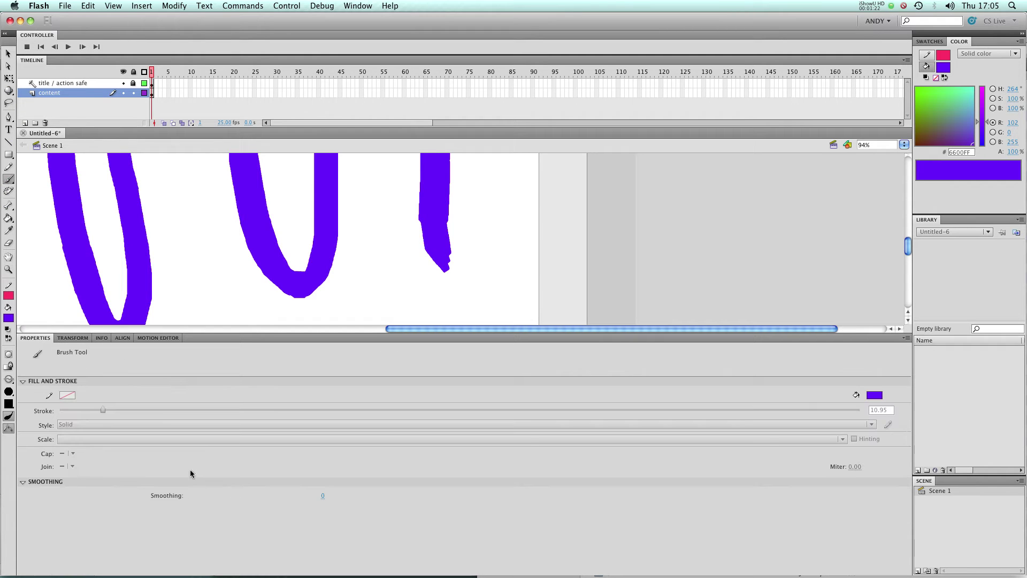
pyautogui.click(323, 498)
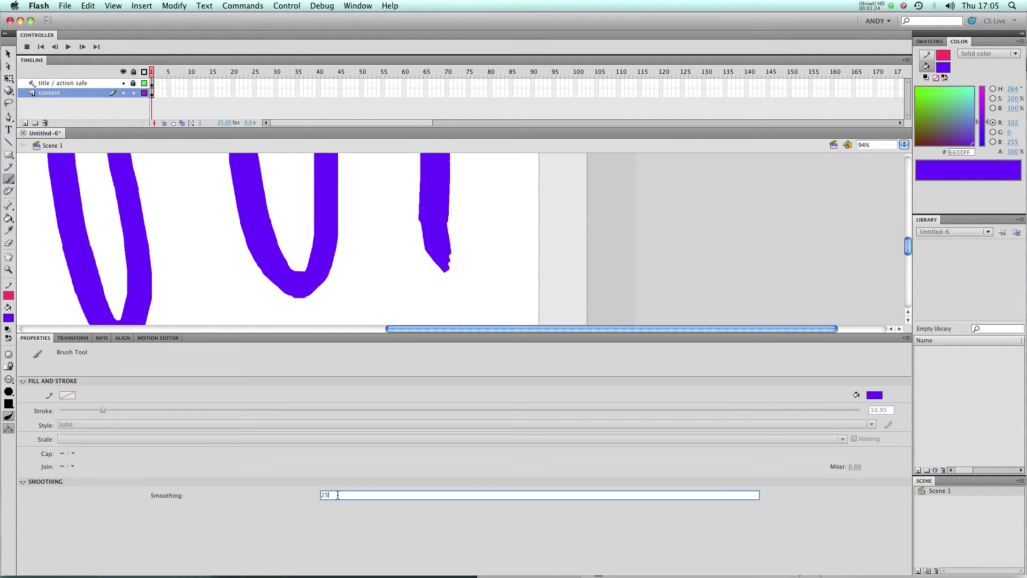
pyautogui.write('25')
pyautogui.press('Return')
# Collapse the settings panel, set the stage zoom to 70%, and delete the stroke
pyautogui.doubleClick(238, 337)
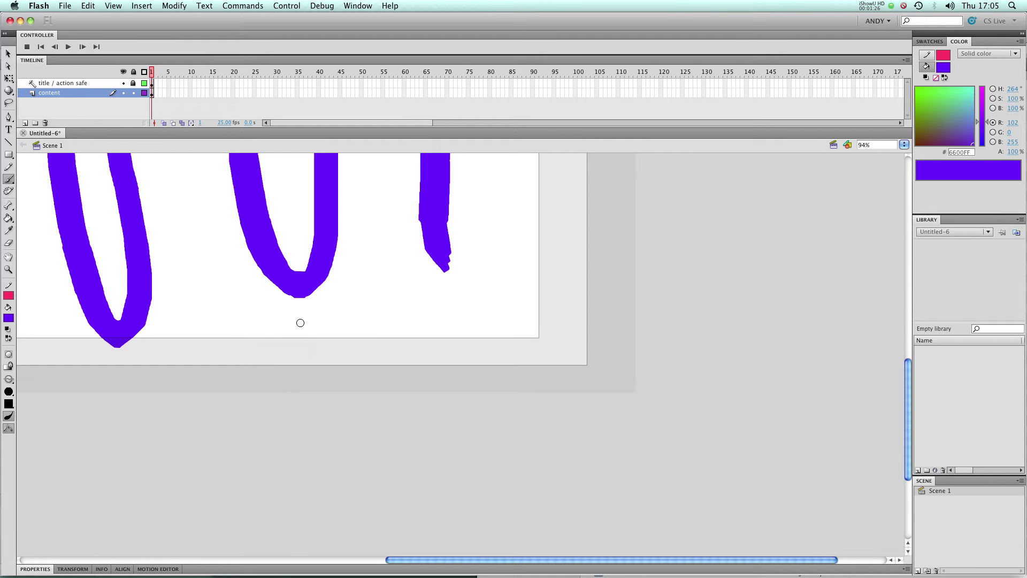
pyautogui.click(905, 144)
pyautogui.click(928, 161)
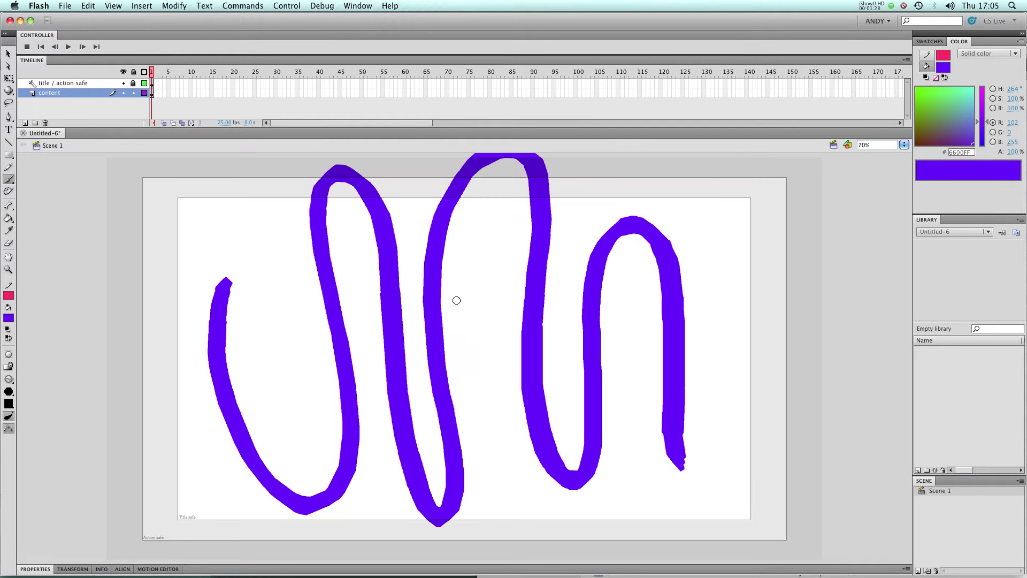
pyautogui.press('super+a')
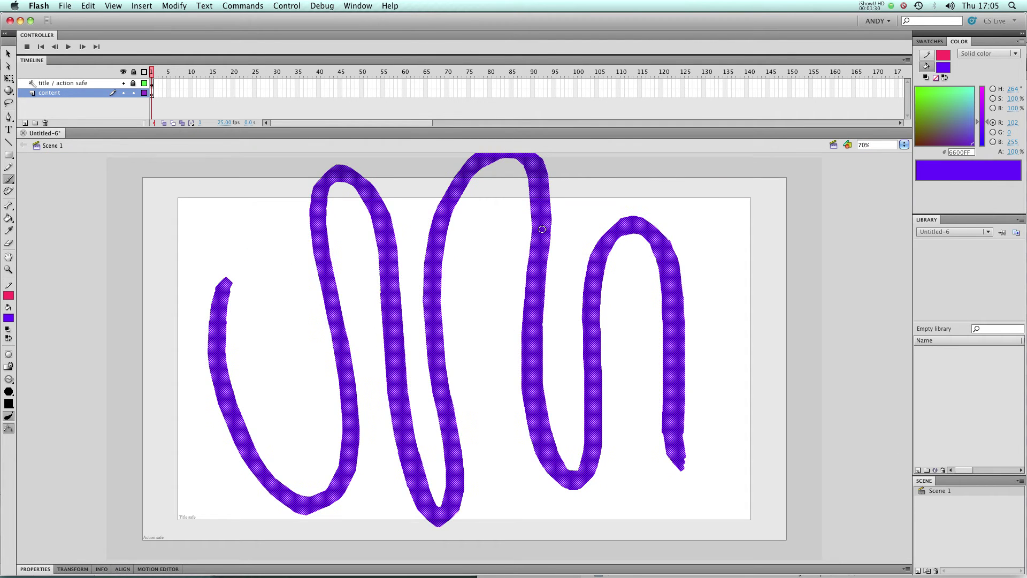
pyautogui.press('Delete')
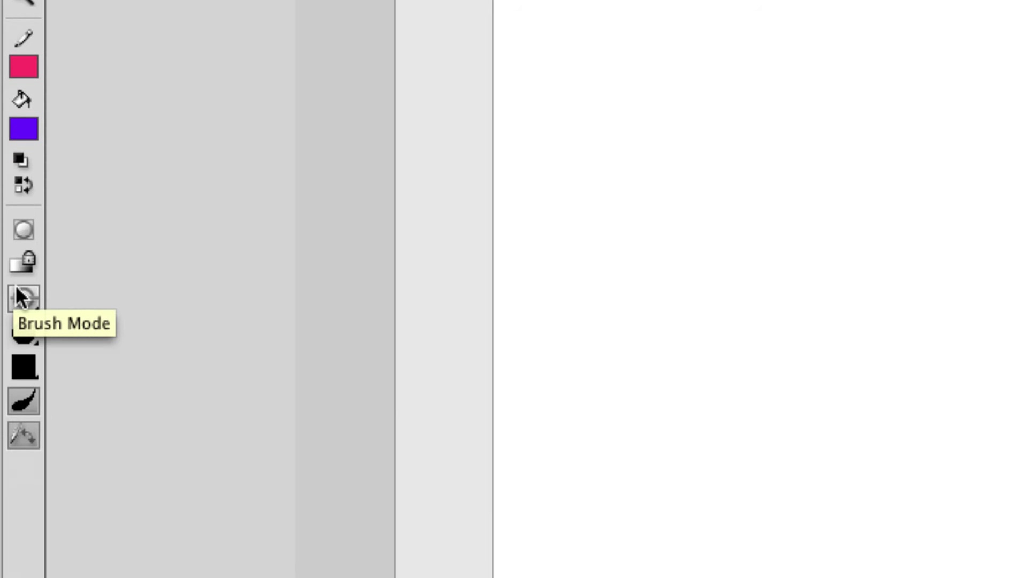
pyautogui.click(23, 295)
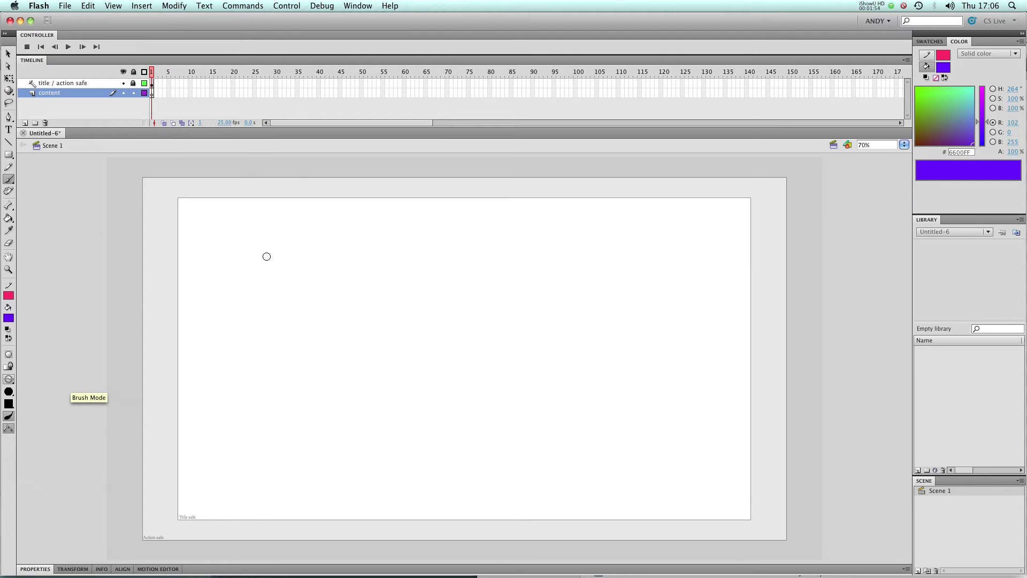
# Brush a purple ring on the stage and fill its inside solid purple with the Paint Bucket
pyautogui.click(391, 297)
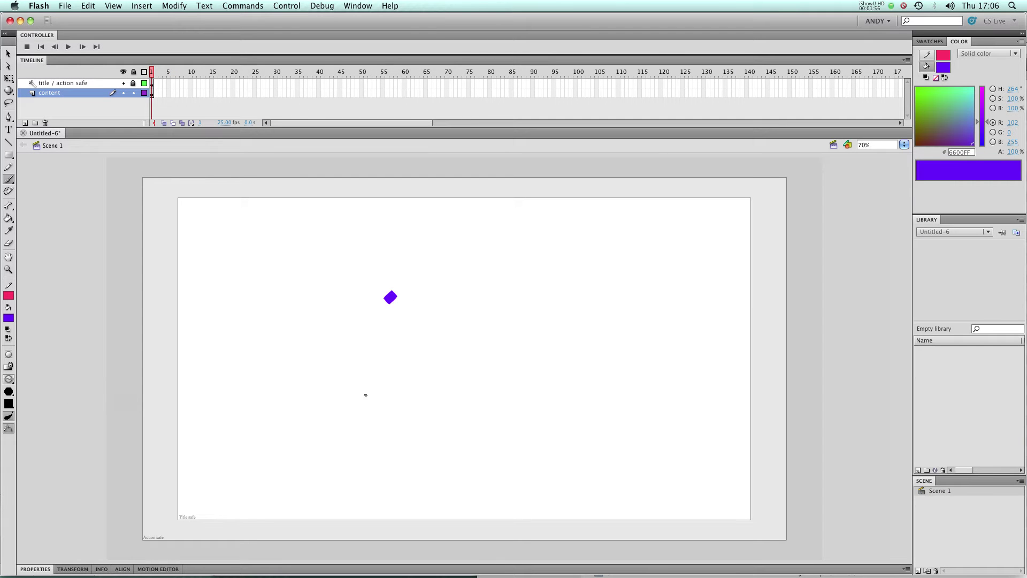
pyautogui.moveTo(392, 296)
pyautogui.mouseDown()
pyautogui.moveTo(515, 412)
pyautogui.moveTo(381, 318)
pyautogui.moveTo(380, 345)
pyautogui.mouseUp()
pyautogui.click(9, 218)
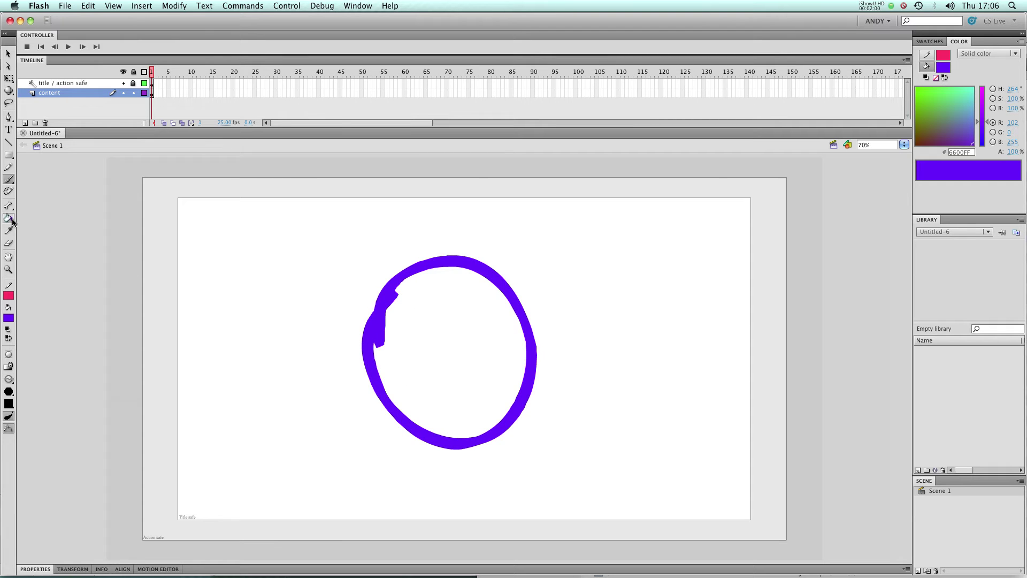
pyautogui.click(417, 335)
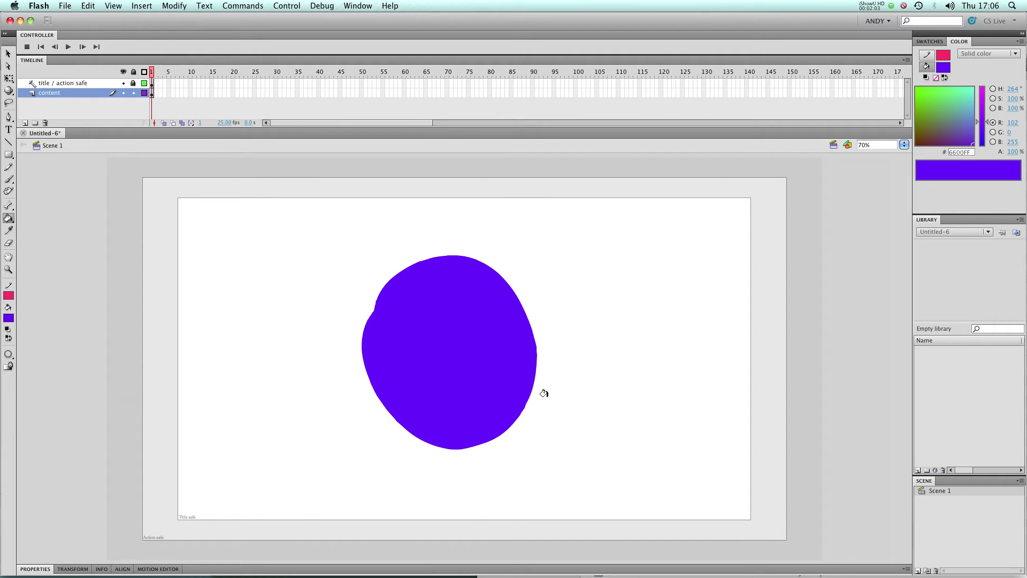
pyautogui.click(8, 53)
pyautogui.click(8, 180)
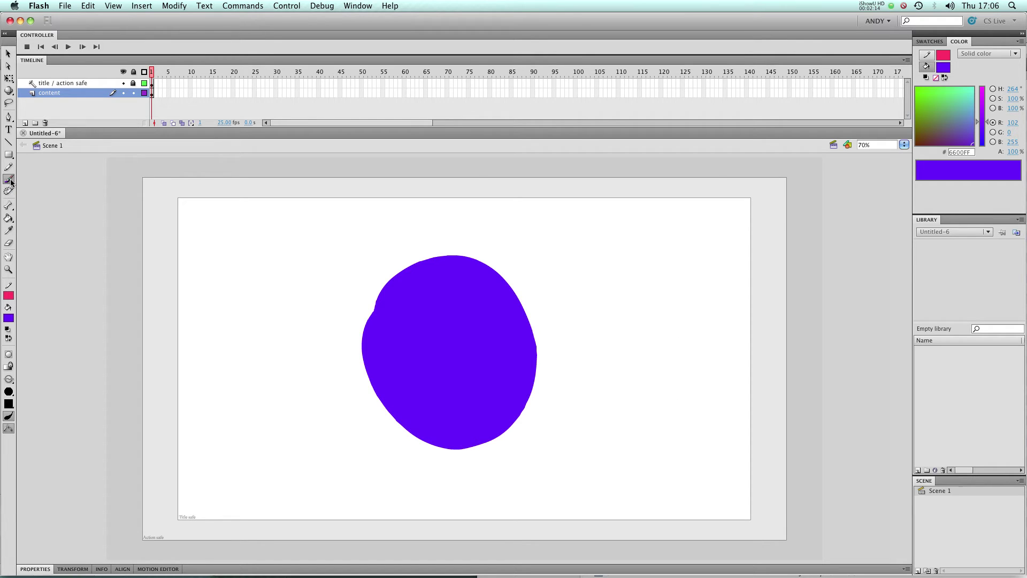
# Set Brush Mode to Paint Behind and paint a #FF6666 pink stroke across the purple blob
pyautogui.click(9, 379)
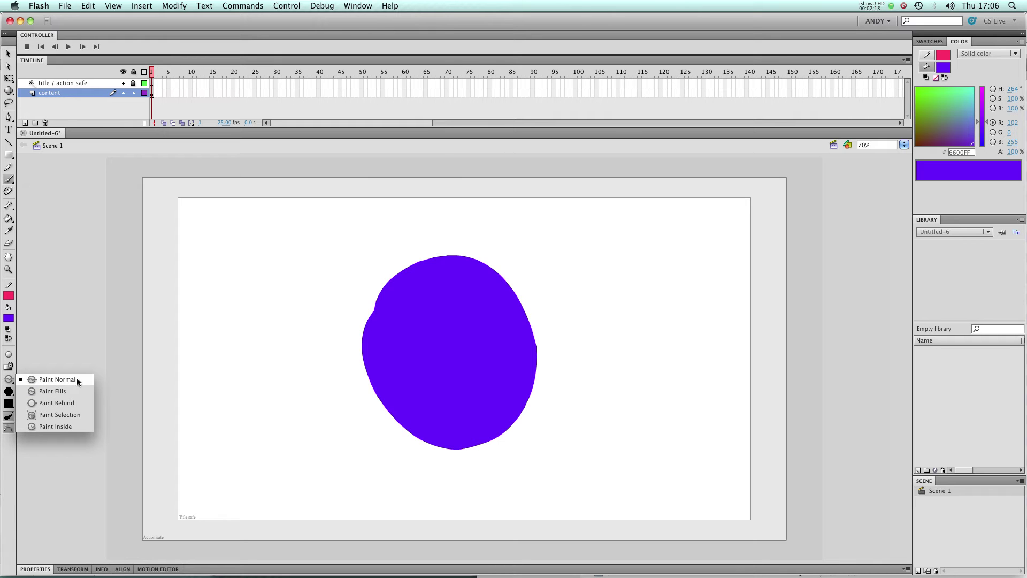
pyautogui.click(82, 407)
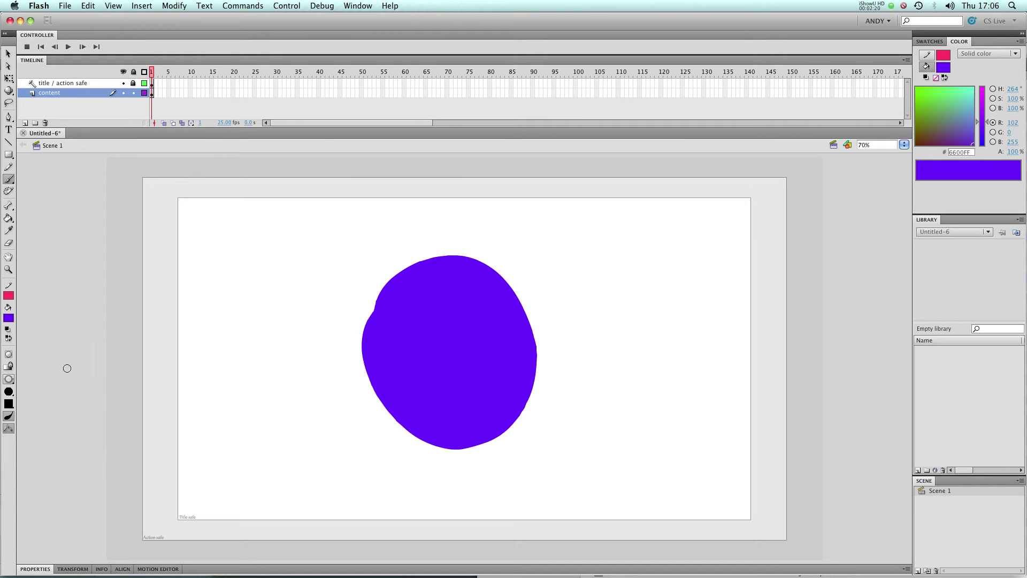
pyautogui.click(9, 319)
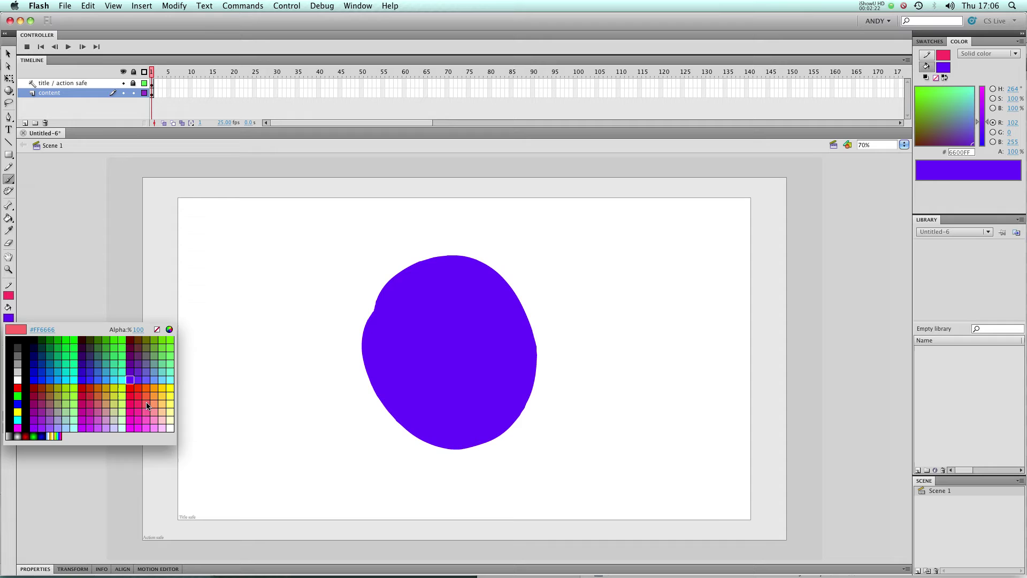
pyautogui.click(169, 416)
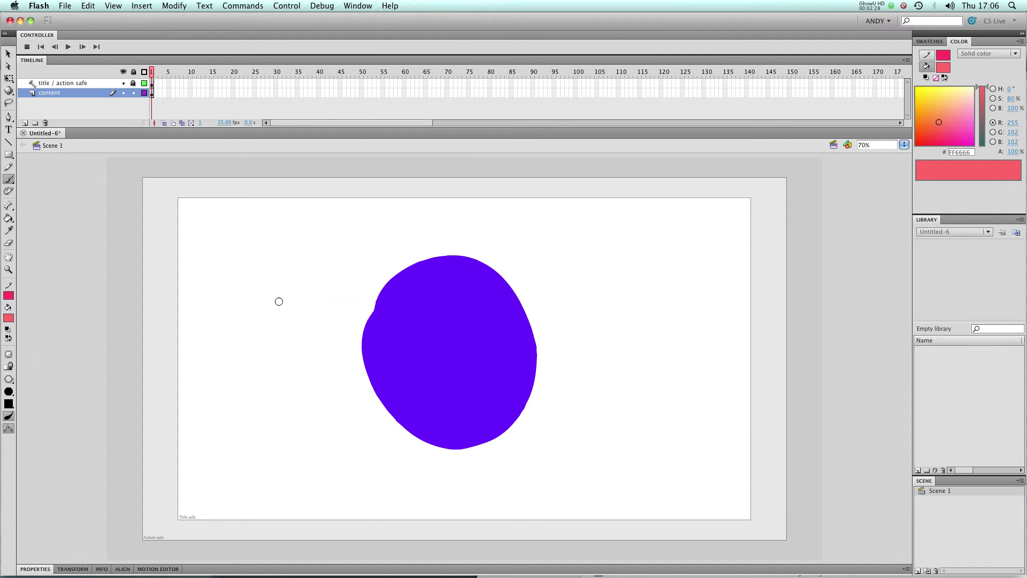
pyautogui.moveTo(279, 300)
pyautogui.mouseDown()
pyautogui.moveTo(290, 336)
pyautogui.moveTo(321, 344)
pyautogui.moveTo(653, 336)
pyautogui.mouseUp()
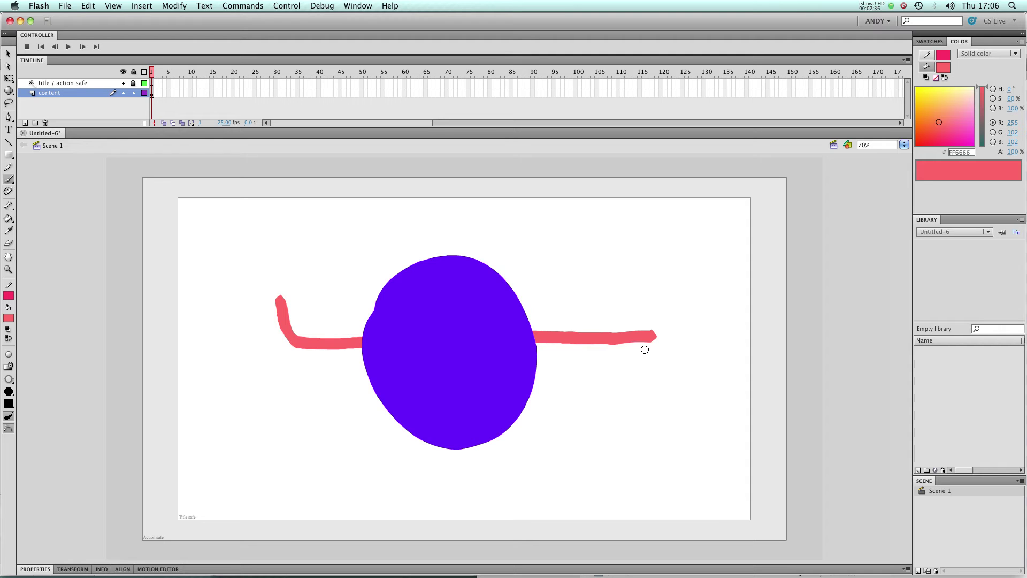
# Drag the left pink stroke piece out to the far left, keeping the right piece in place
pyautogui.press('v')
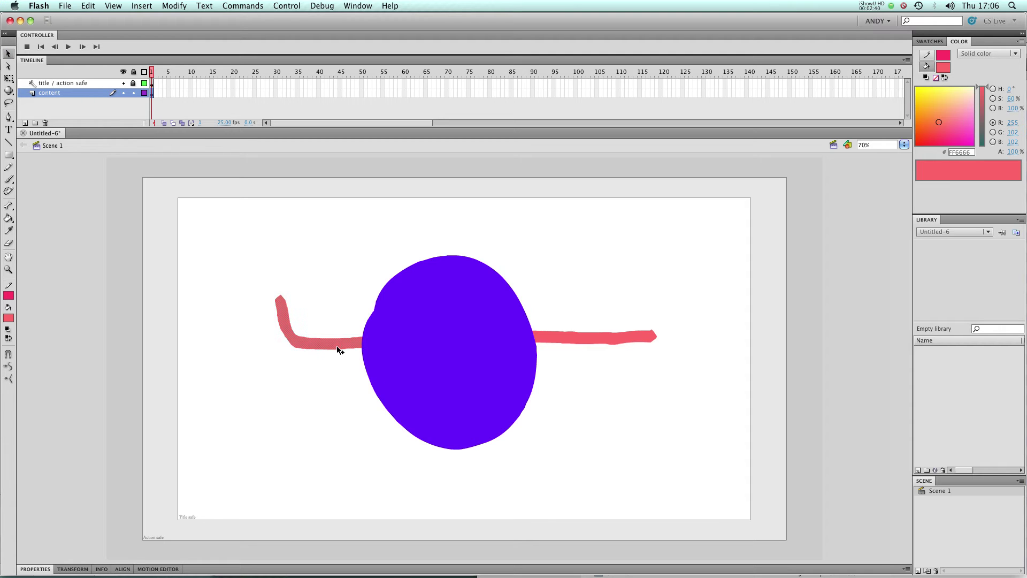
pyautogui.moveTo(337, 349); pyautogui.dragTo(180, 349)
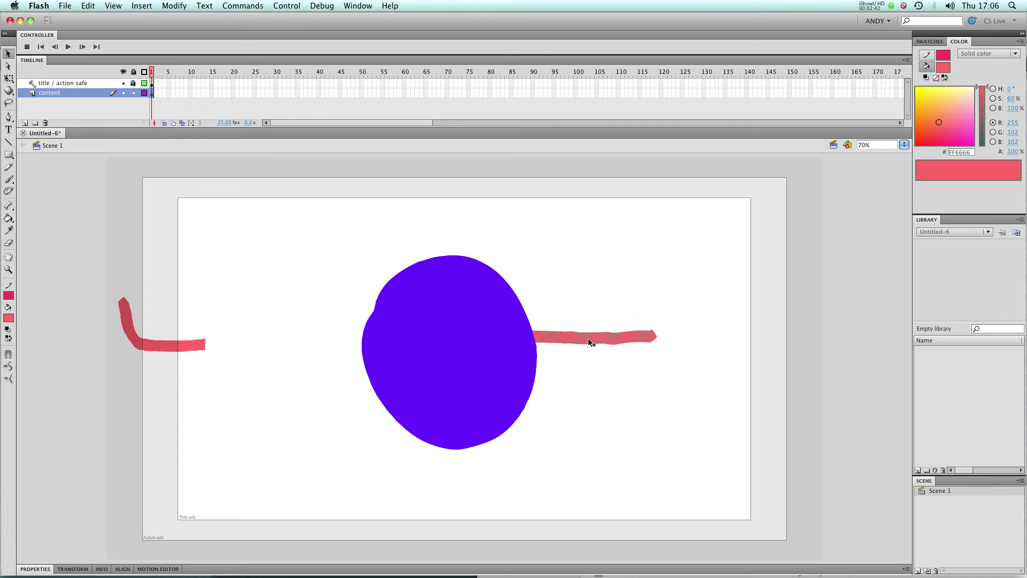
pyautogui.moveTo(614, 342); pyautogui.dragTo(688, 346)
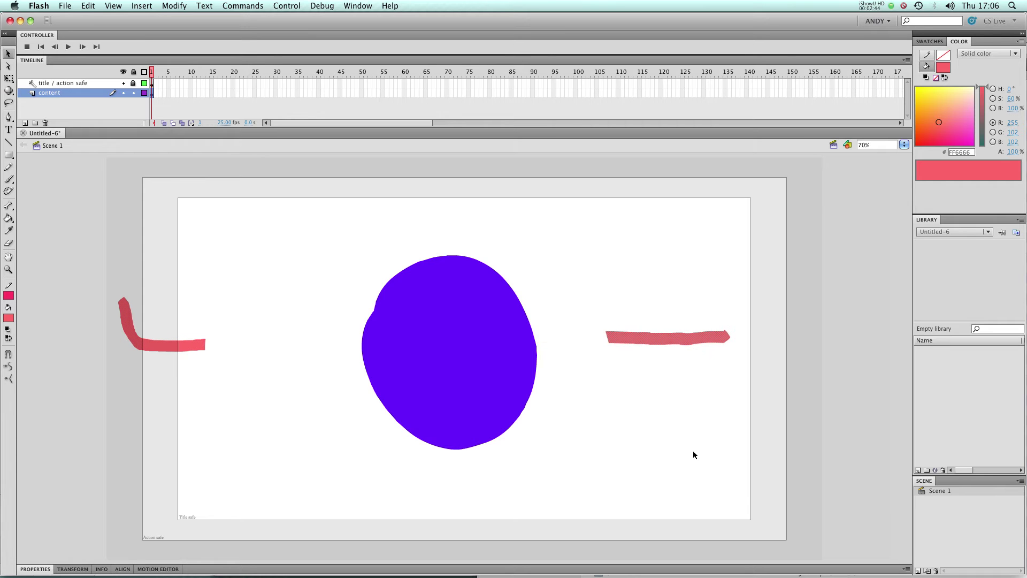
pyautogui.press('super+z')
pyautogui.press('super+z')
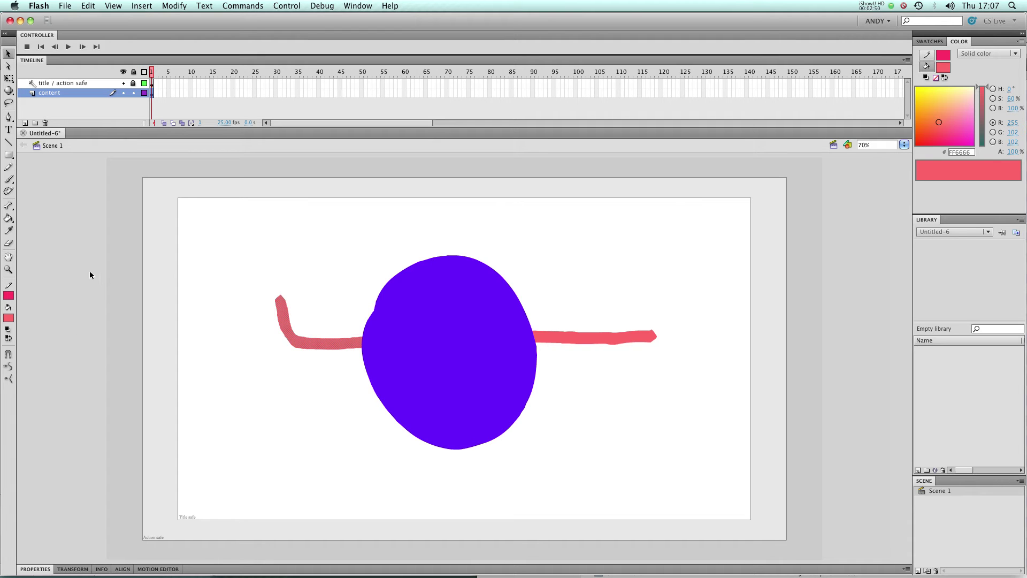
# Select the purple fill, set Brush Mode to Paint Selection, and scribble pink over it
pyautogui.click(458, 321)
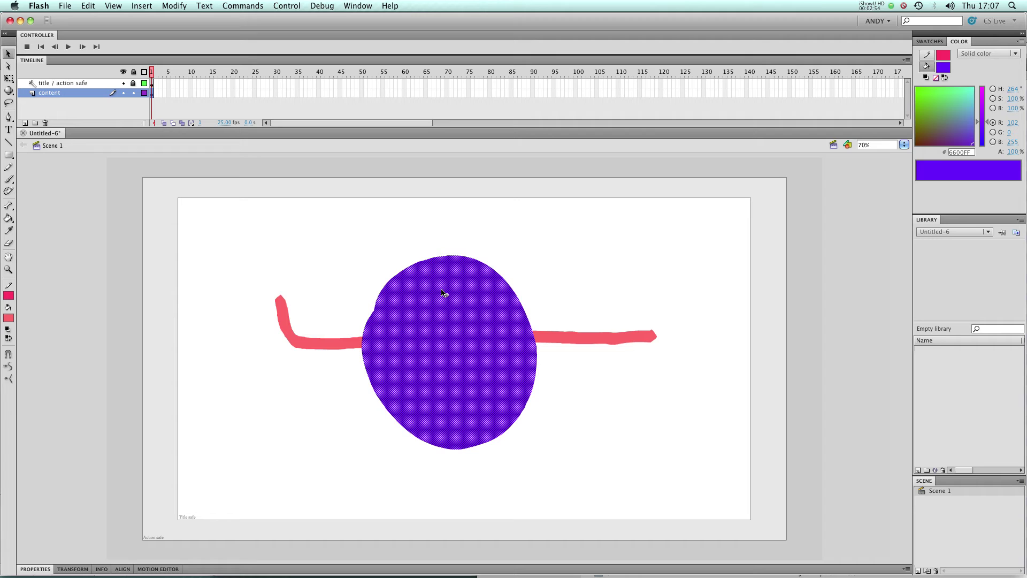
pyautogui.click(366, 227)
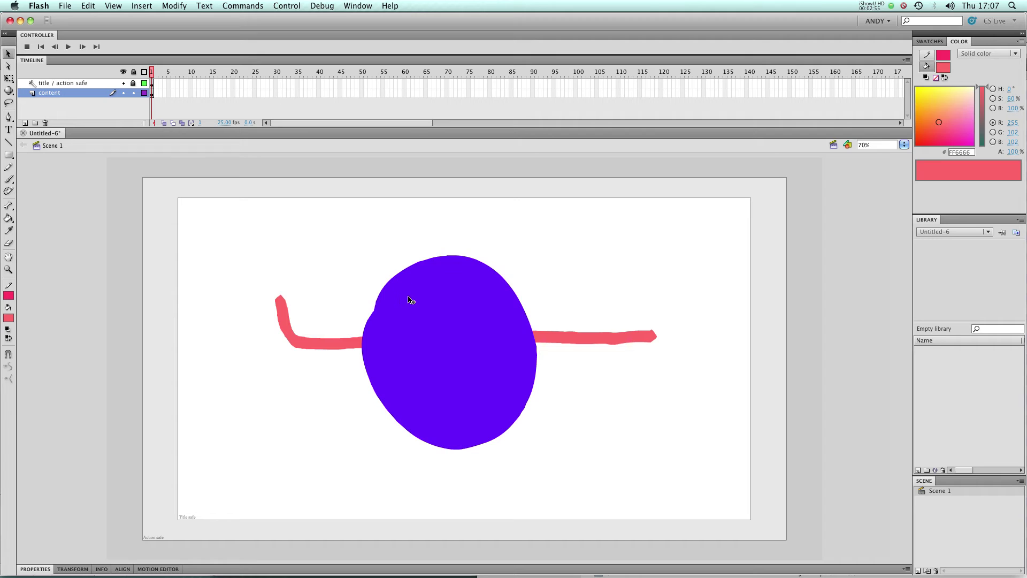
pyautogui.click(479, 319)
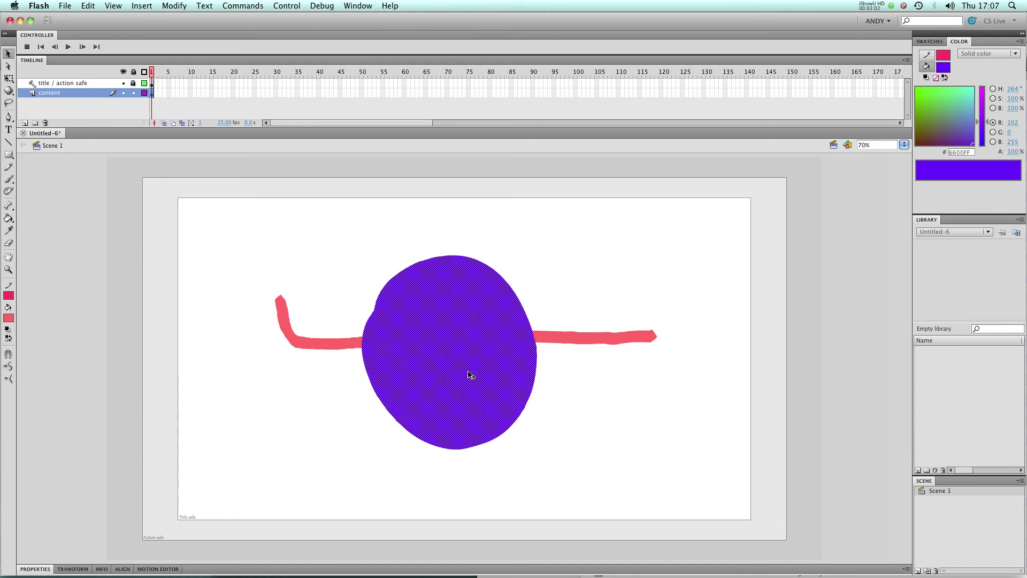
pyautogui.click(9, 179)
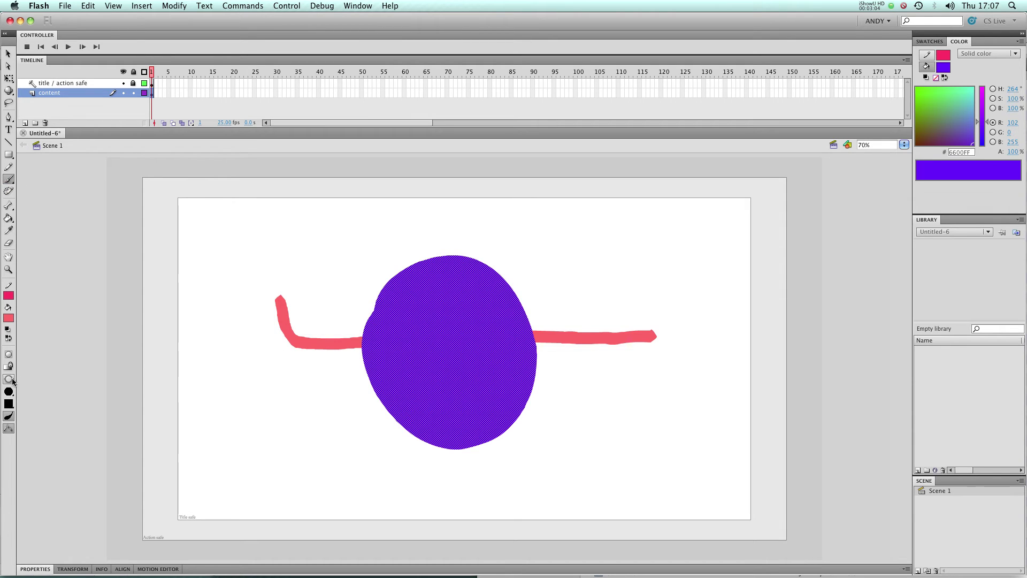
pyautogui.click(9, 380)
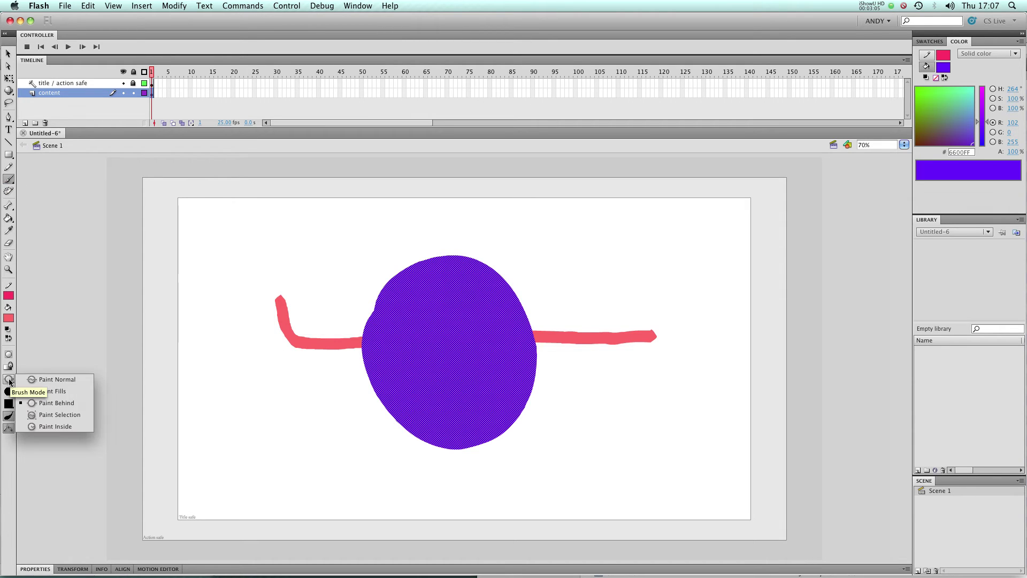
pyautogui.click(84, 416)
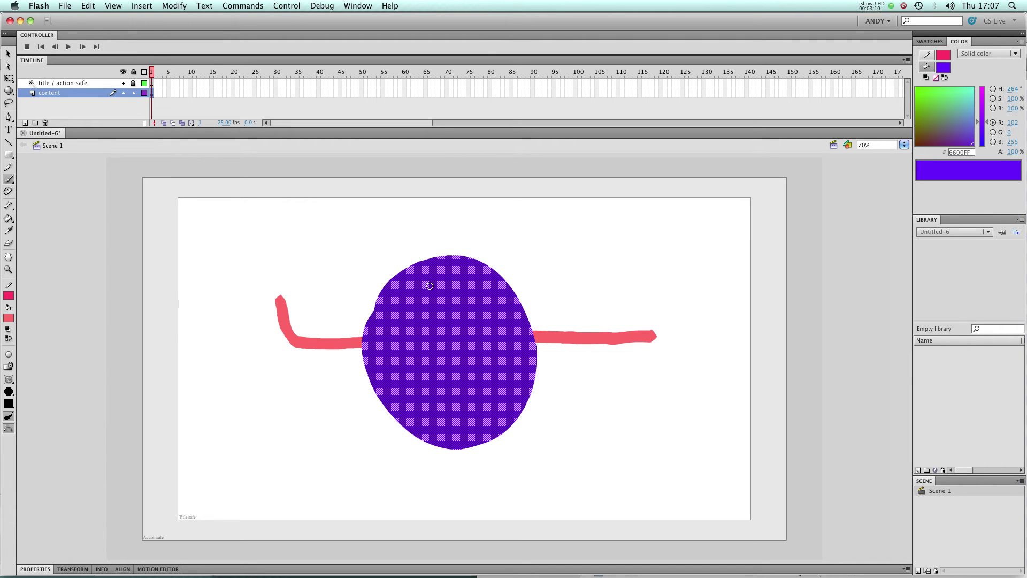
pyautogui.moveTo(310, 219)
pyautogui.mouseDown()
pyautogui.moveTo(303, 481)
pyautogui.moveTo(304, 356)
pyautogui.moveTo(370, 448)
pyautogui.moveTo(523, 440)
pyautogui.moveTo(677, 388)
pyautogui.moveTo(760, 239)
pyautogui.moveTo(641, 227)
pyautogui.moveTo(566, 257)
pyautogui.moveTo(530, 224)
pyautogui.moveTo(491, 227)
pyautogui.moveTo(422, 402)
pyautogui.moveTo(466, 284)
pyautogui.moveTo(455, 284)
pyautogui.moveTo(460, 333)
pyautogui.moveTo(446, 357)
pyautogui.mouseUp()
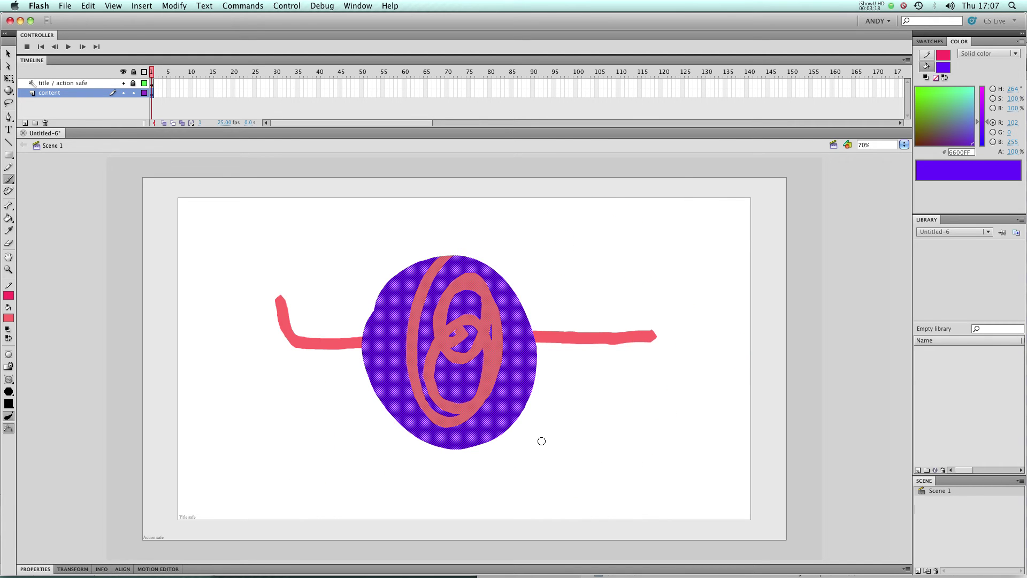
# Reselect the purple fill and undo the pink scribble and the stroke behind the blob
pyautogui.click(10, 55)
pyautogui.click(346, 298)
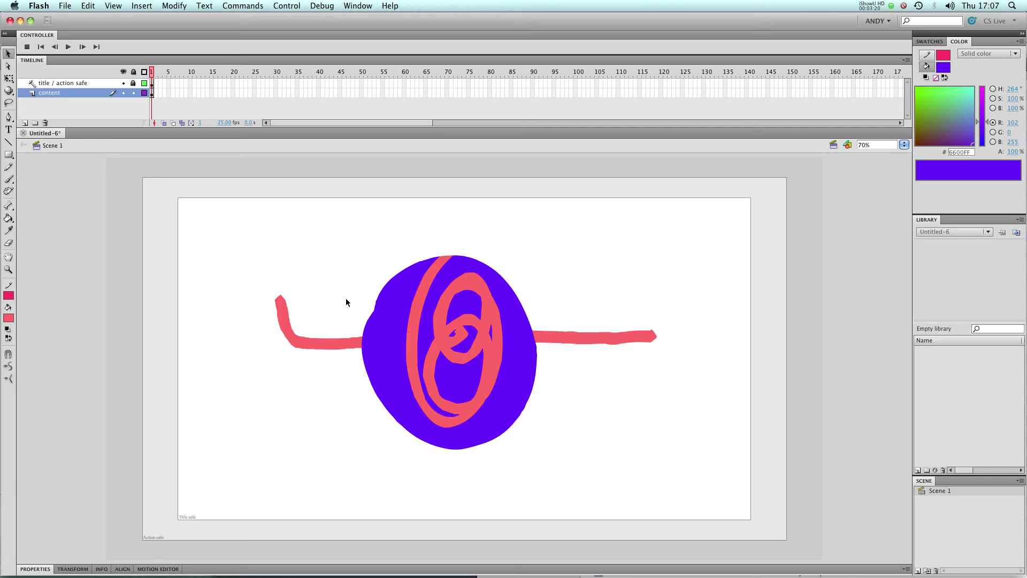
pyautogui.click(504, 389)
pyautogui.press('super+shift+a')
pyautogui.press('super+z')
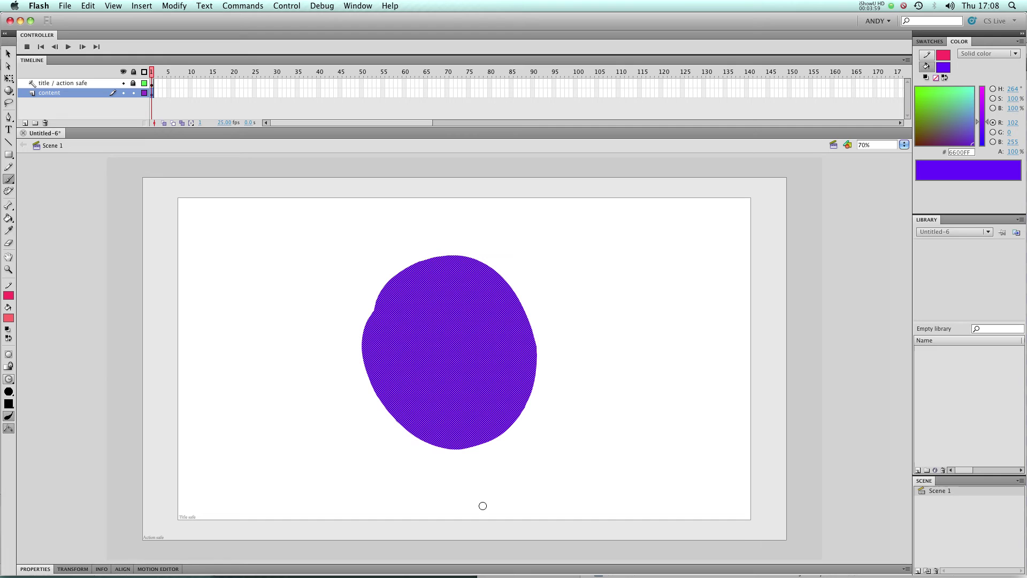
# Set Brush Mode to Paint Inside and test pink strokes around and across the blob
pyautogui.click(9, 380)
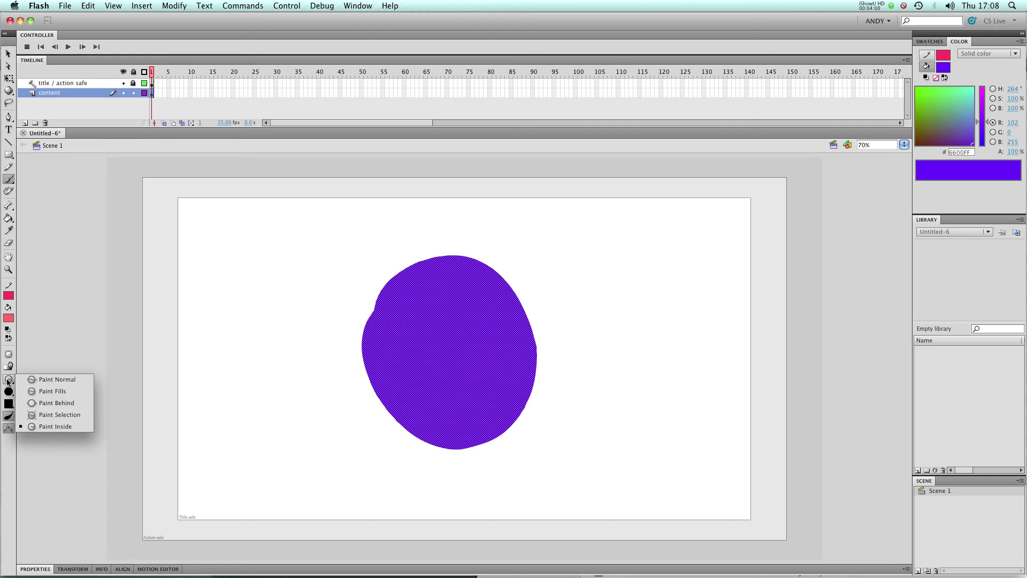
pyautogui.click(61, 427)
pyautogui.moveTo(454, 211)
pyautogui.mouseDown()
pyautogui.moveTo(477, 275)
pyautogui.moveTo(504, 461)
pyautogui.mouseUp()
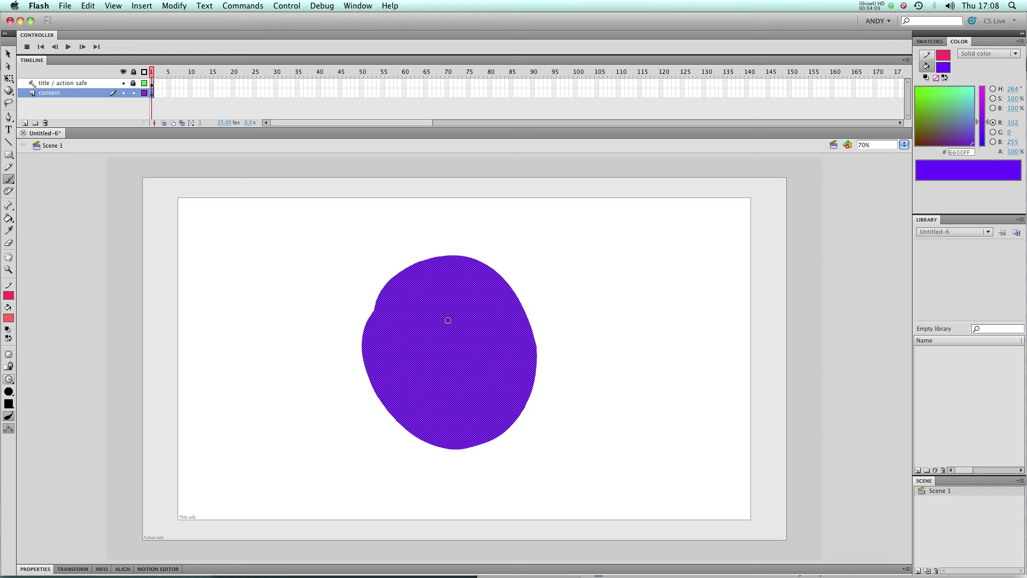
pyautogui.moveTo(448, 317); pyautogui.dragTo(558, 436)
pyautogui.press('cmd+z')
# Paint and undo a pink zigzag and a pink wave, then deselect the purple fill
pyautogui.moveTo(572, 252)
pyautogui.mouseDown()
pyautogui.moveTo(548, 415)
pyautogui.moveTo(406, 433)
pyautogui.mouseUp()
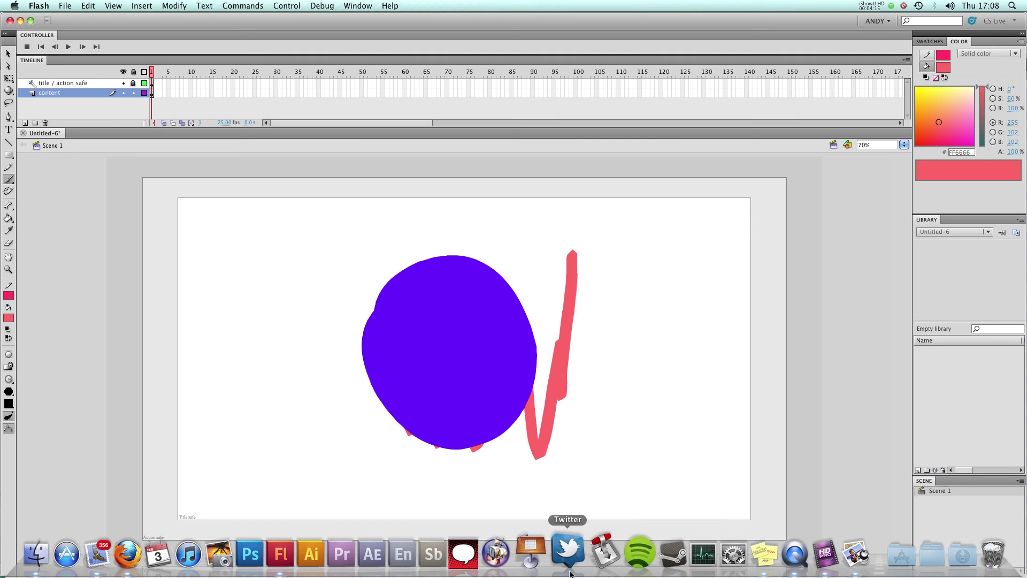
pyautogui.press('super+z')
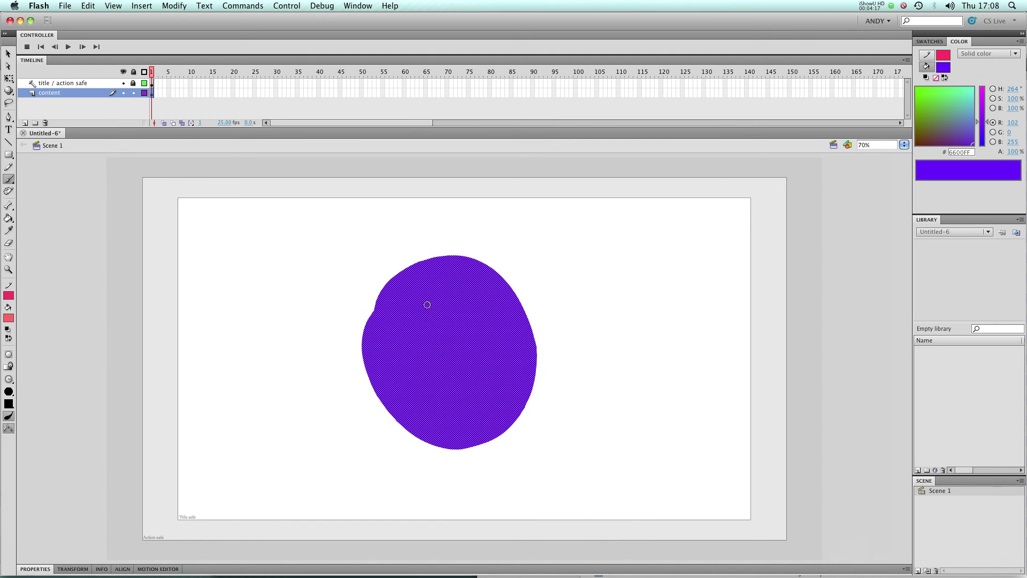
pyautogui.moveTo(429, 312)
pyautogui.mouseDown()
pyautogui.moveTo(516, 326)
pyautogui.moveTo(616, 413)
pyautogui.mouseUp()
pyautogui.press('super+z')
pyautogui.click(8, 54)
pyautogui.click(279, 354)
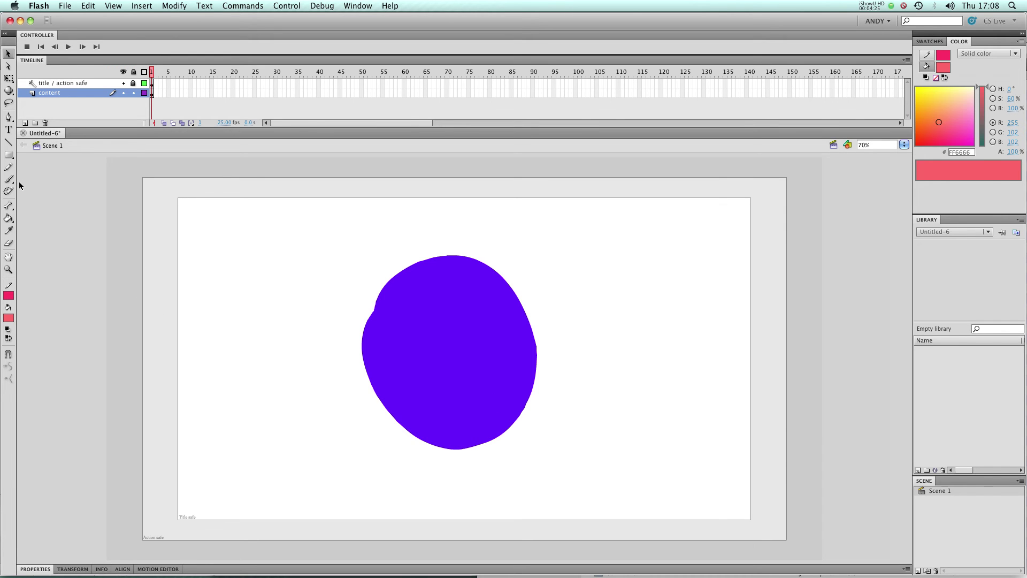
# Add a pink outline around the purple blob with the Ink Bottle tool
pyautogui.click(459, 434)
pyautogui.click(241, 315)
pyautogui.click(8, 219)
pyautogui.click(8, 223)
pyautogui.click(42, 226)
pyautogui.click(387, 286)
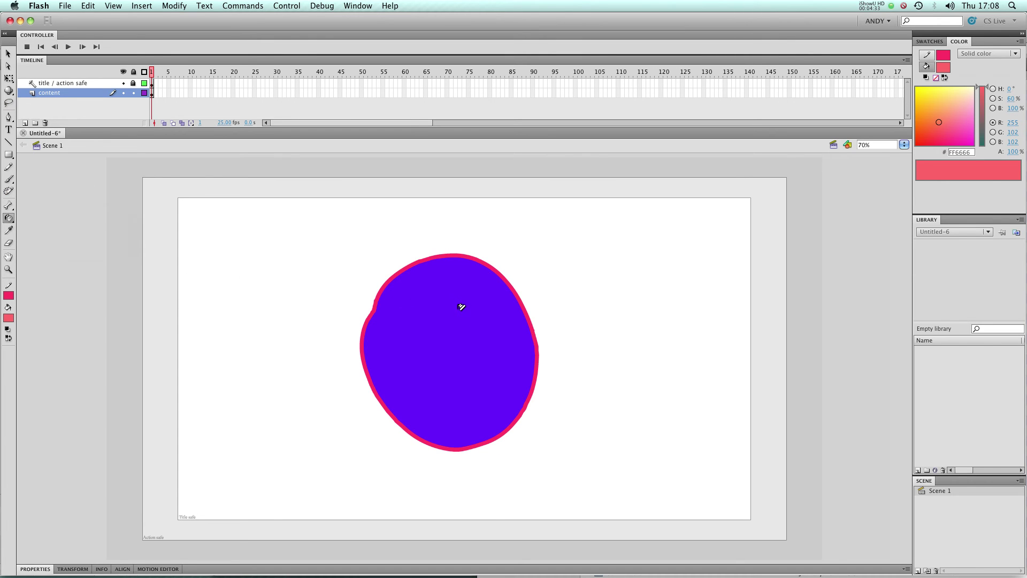
# Set Brush Mode to Paint Normal and paint a pink stroke down into the blob
pyautogui.click(9, 179)
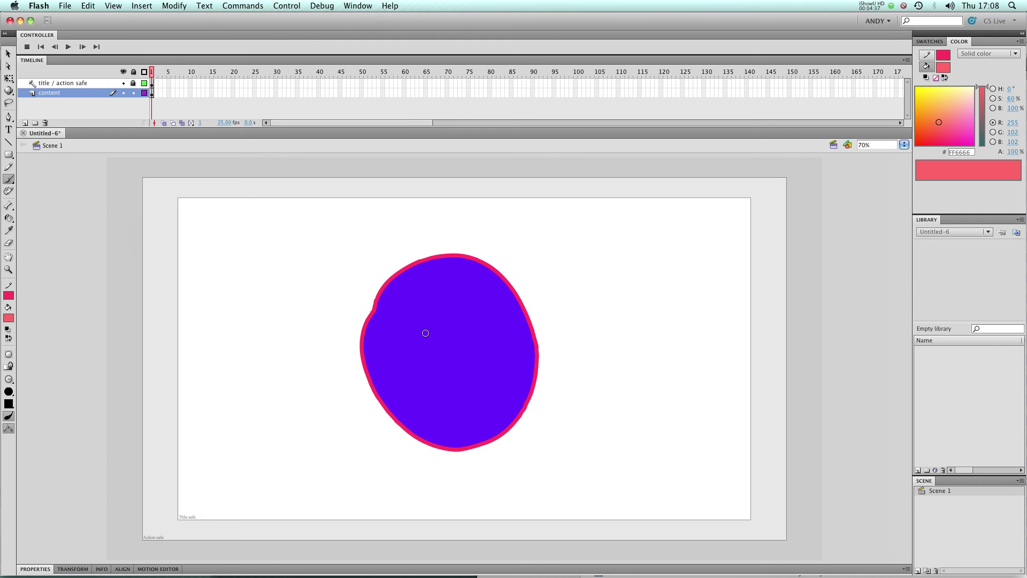
pyautogui.click(9, 379)
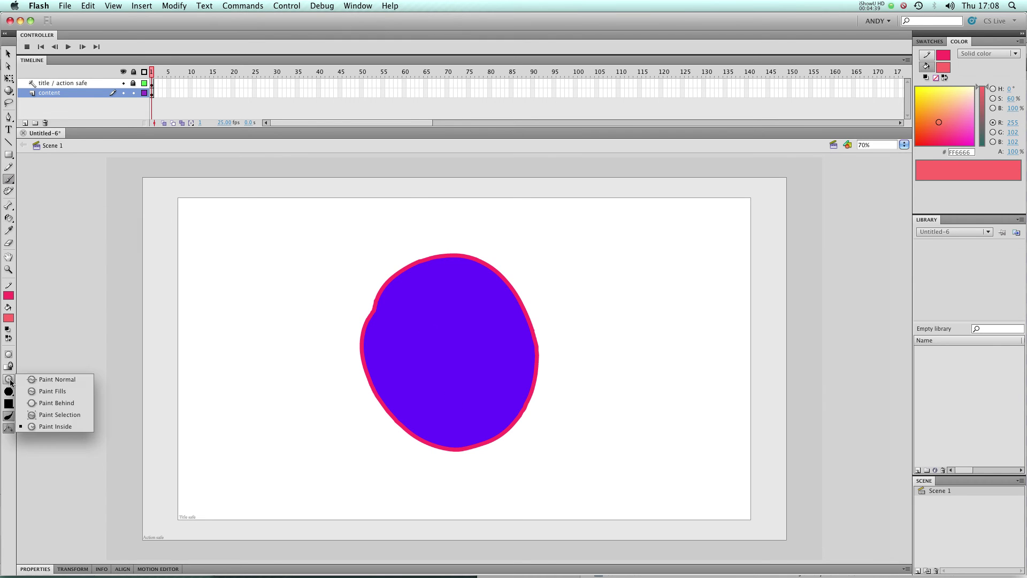
pyautogui.click(47, 379)
pyautogui.moveTo(427, 219); pyautogui.dragTo(468, 381)
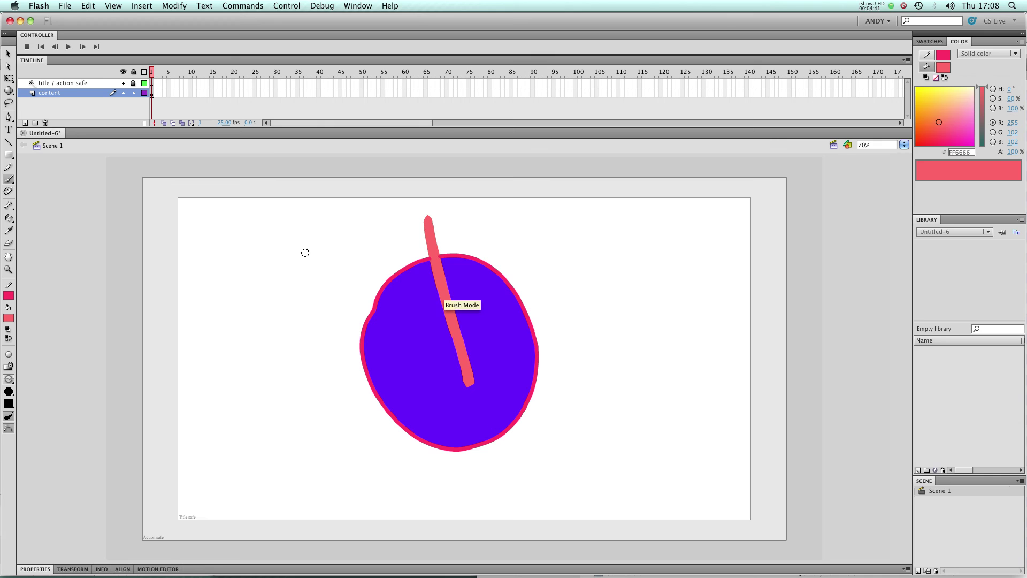
# Test pulling away an outline piece and deleting the pink stroke, undoing both
pyautogui.click(8, 53)
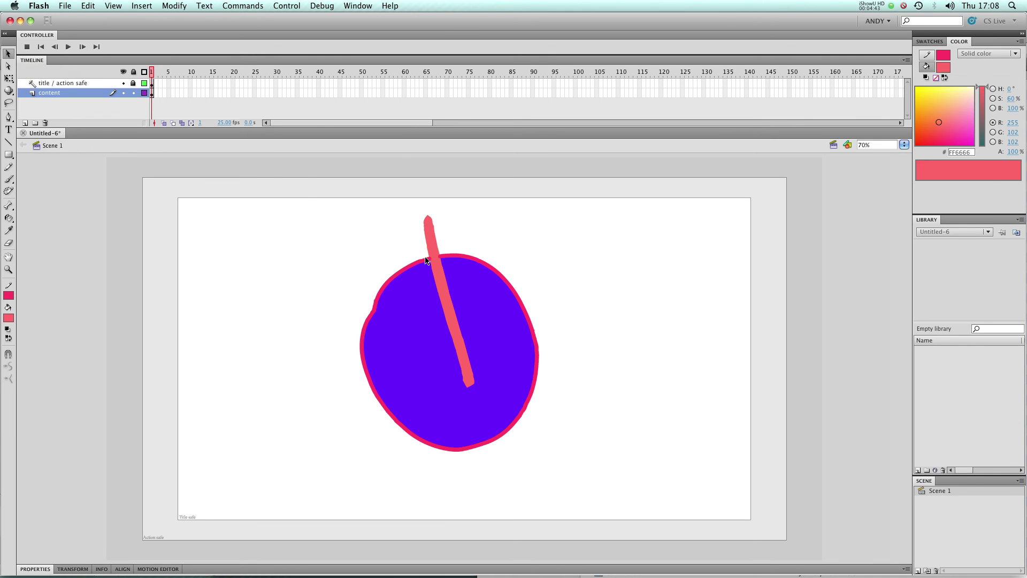
pyautogui.moveTo(426, 260); pyautogui.dragTo(347, 252)
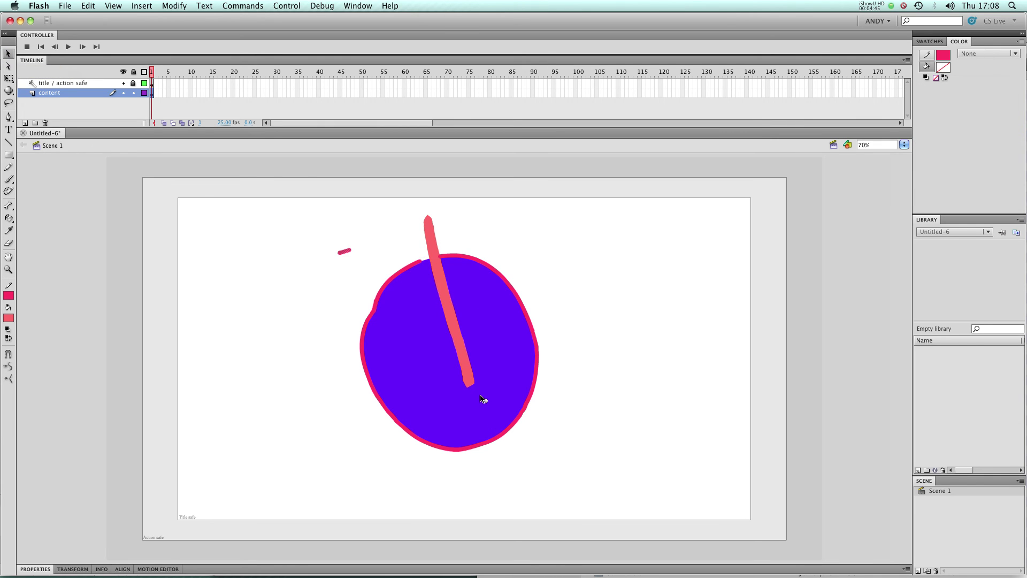
pyautogui.press('super+z')
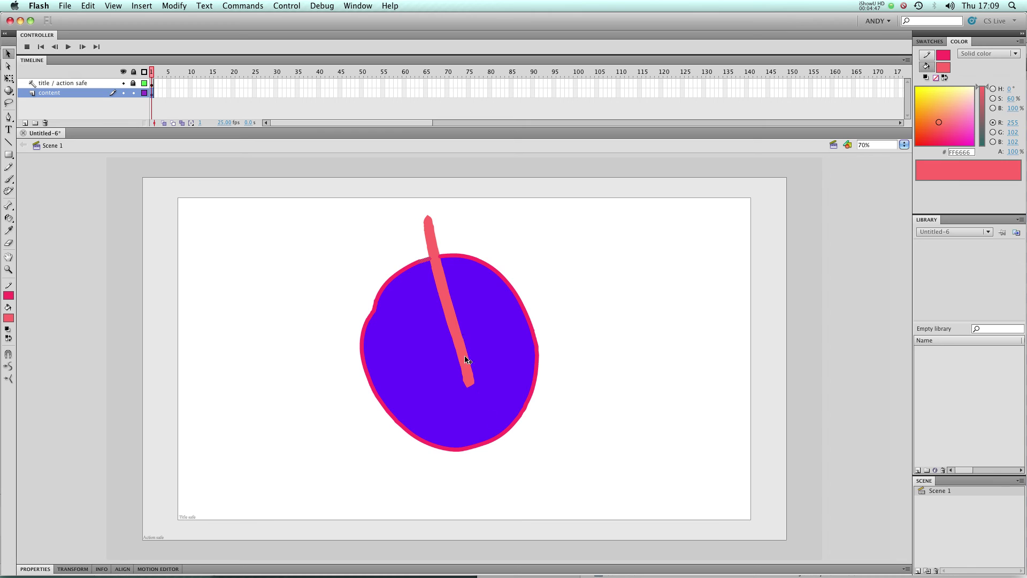
pyautogui.click(459, 332)
pyautogui.press('Delete')
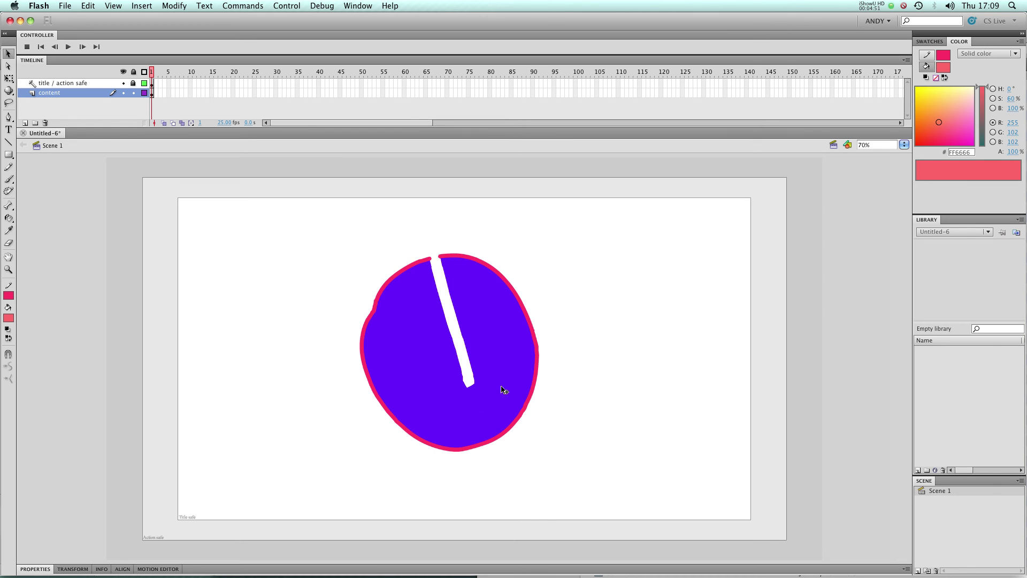
pyautogui.press('super+z')
pyautogui.press('super+z')
pyautogui.press('super+z')
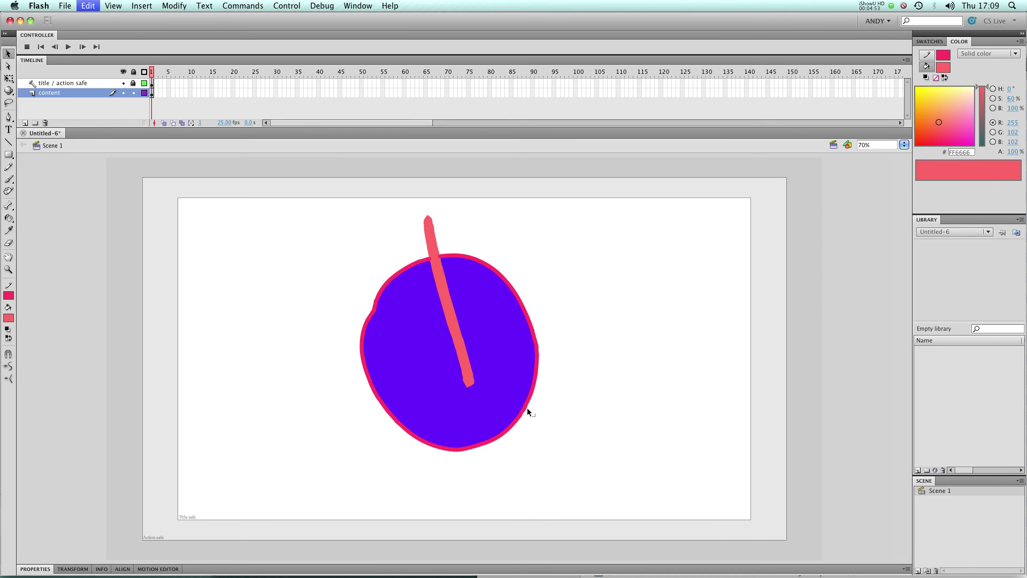
# Set Brush Mode to Paint Fills and scribble pink strokes across the purple blob
pyautogui.click(9, 179)
pyautogui.click(9, 379)
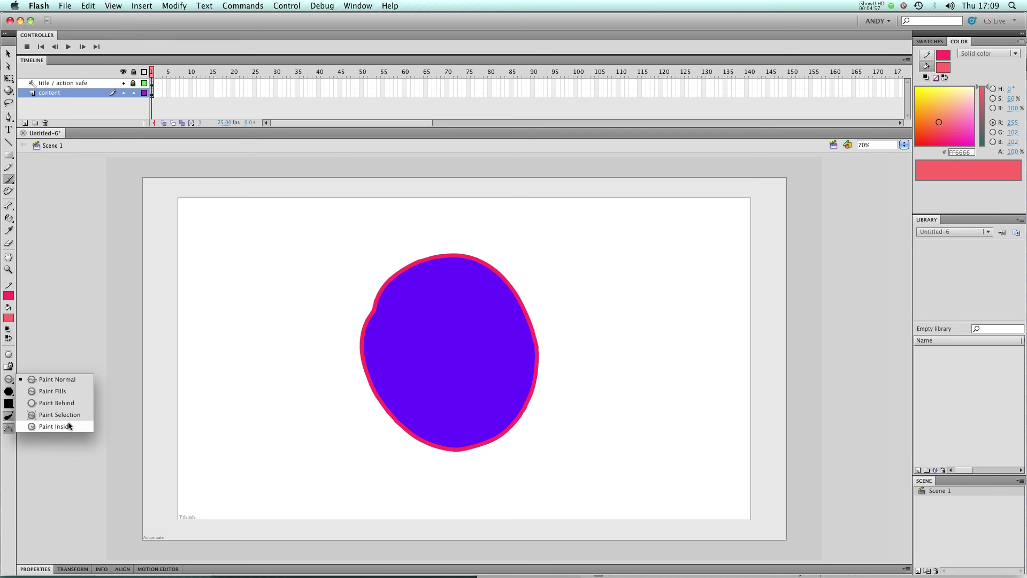
pyautogui.click(69, 391)
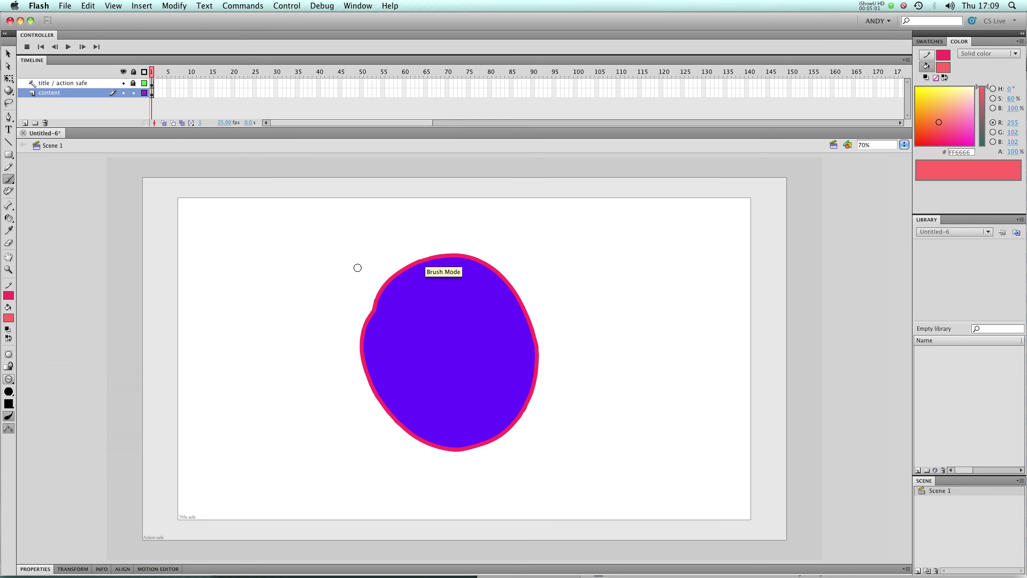
pyautogui.moveTo(344, 273)
pyautogui.mouseDown()
pyautogui.moveTo(409, 219)
pyautogui.moveTo(420, 222)
pyautogui.moveTo(361, 353)
pyautogui.moveTo(399, 371)
pyautogui.moveTo(462, 450)
pyautogui.moveTo(500, 396)
pyautogui.moveTo(524, 399)
pyautogui.moveTo(633, 340)
pyautogui.mouseUp()
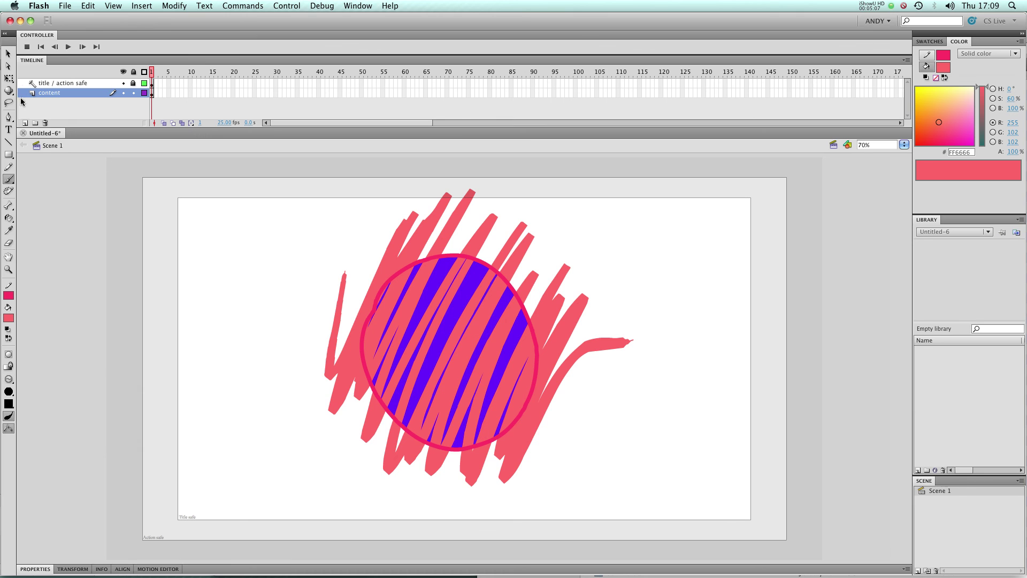
# Delete the stray pink scribbles to the right and left of the circle
pyautogui.press('v')
pyautogui.click(429, 261)
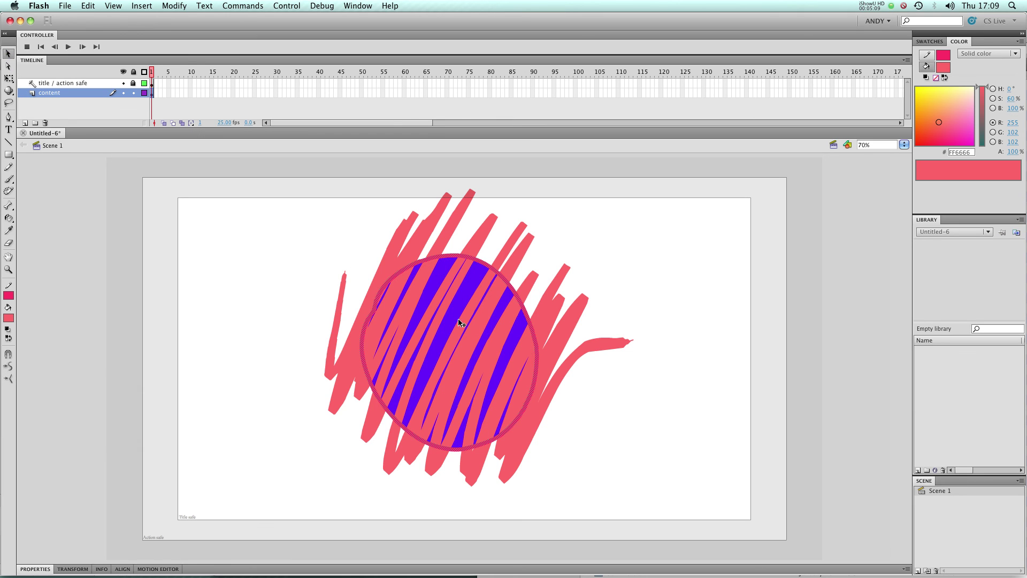
pyautogui.click(638, 368)
pyautogui.click(570, 338)
pyautogui.press('Delete')
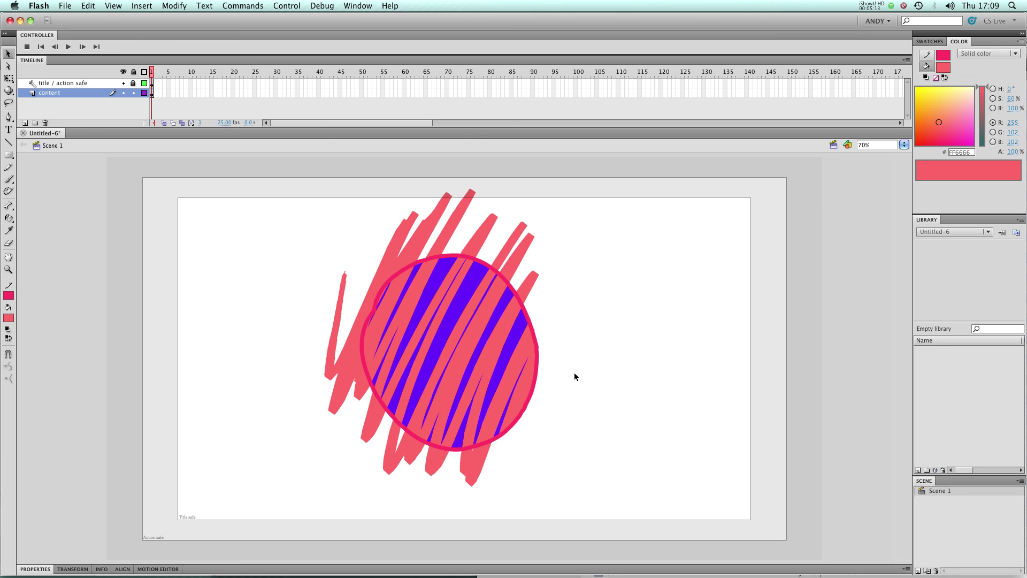
pyautogui.click(400, 261)
pyautogui.press('Delete')
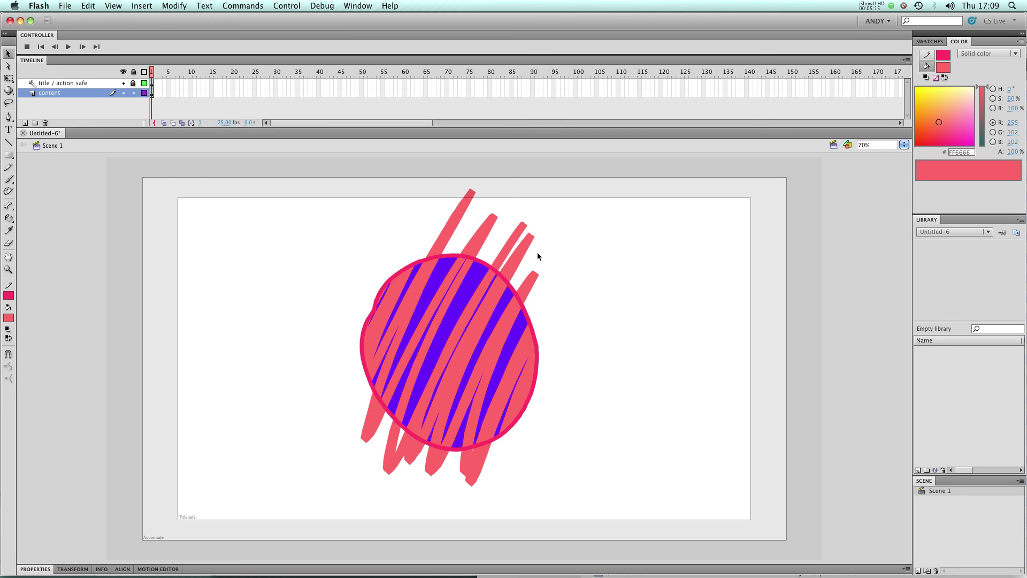
# Pull the outline away to show it is intact, restore it, and remove the thin upper-right stroke
pyautogui.click(436, 259)
pyautogui.moveTo(436, 261); pyautogui.dragTo(207, 280)
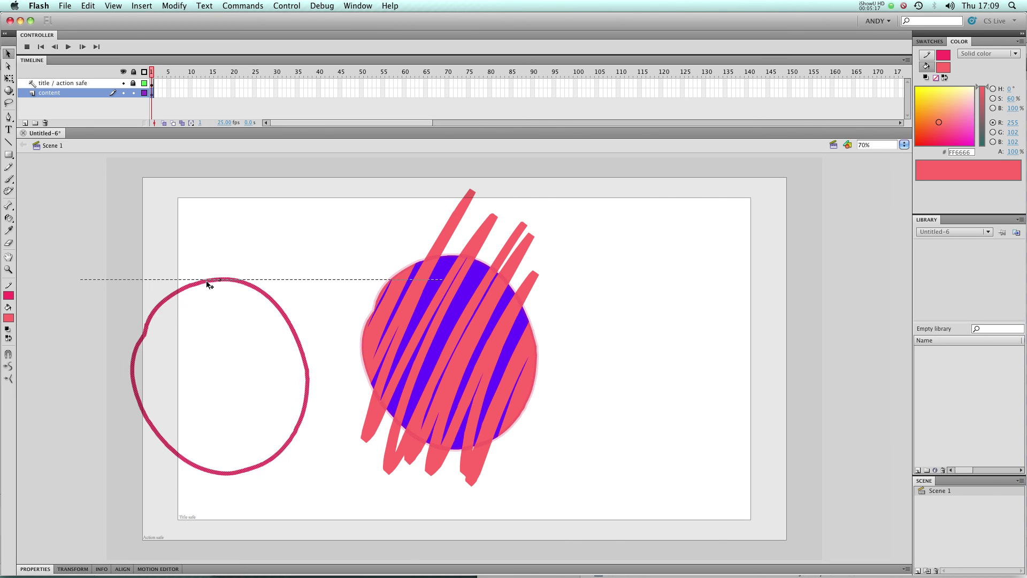
pyautogui.press('super+z')
pyautogui.moveTo(287, 312); pyautogui.dragTo(264, 407)
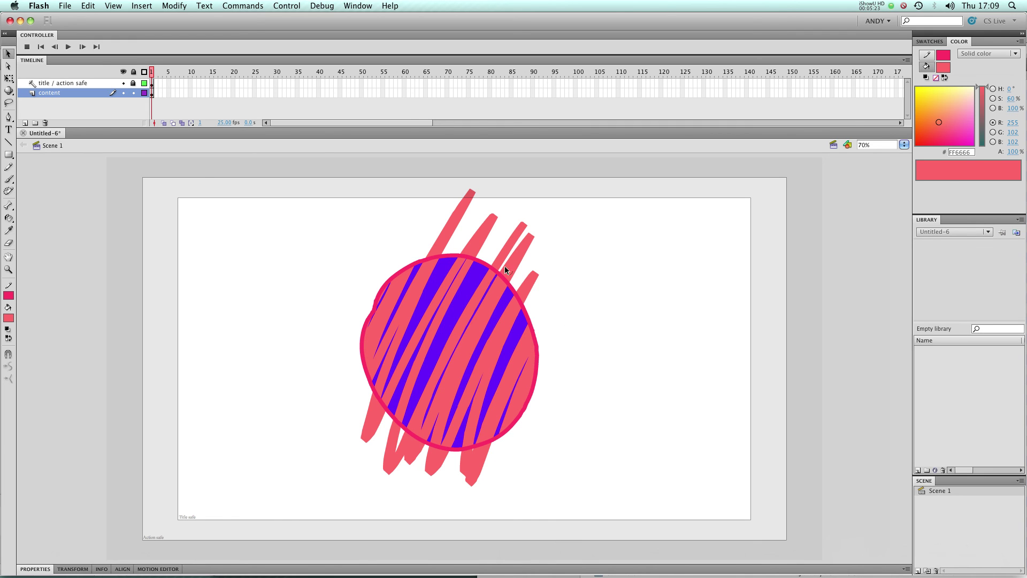
pyautogui.press('super+z')
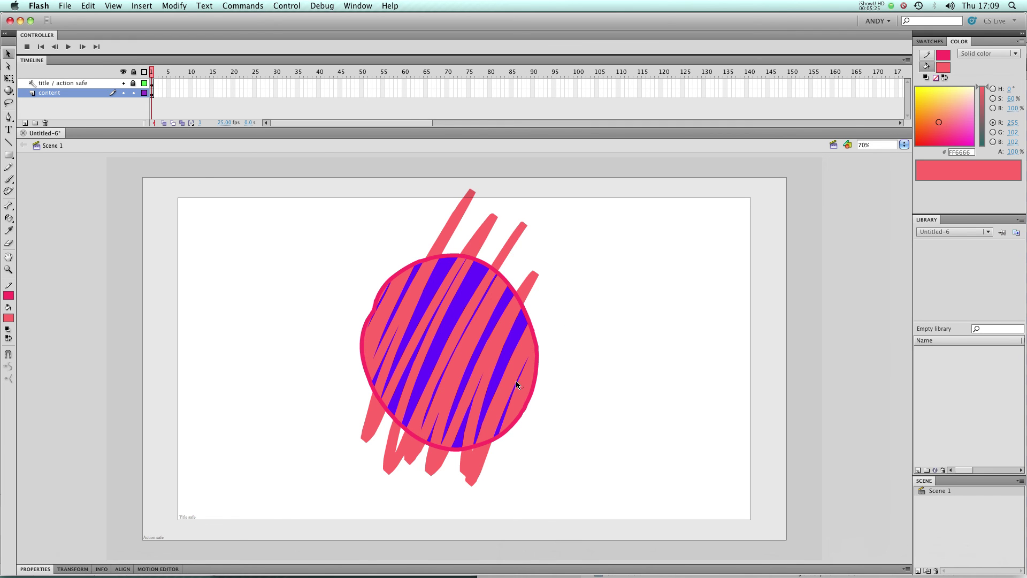